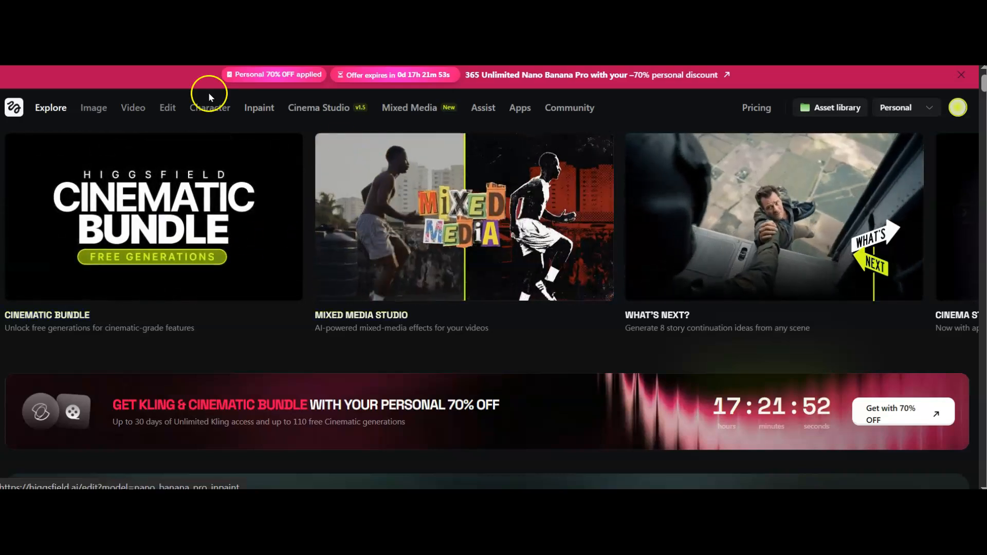
Step: Open the Nano Banana Pro image generator
mouse_move(131, 114)
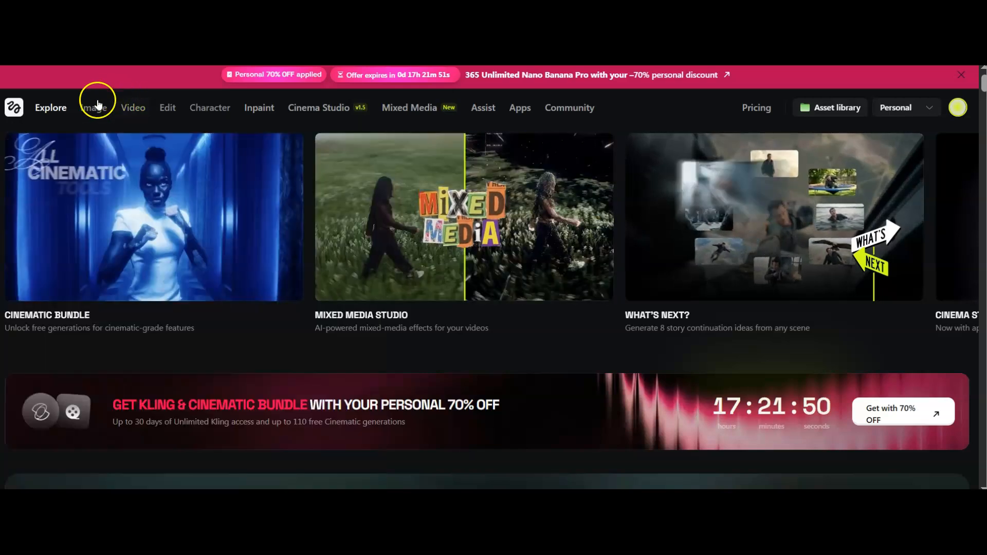
mouse_move(95, 116)
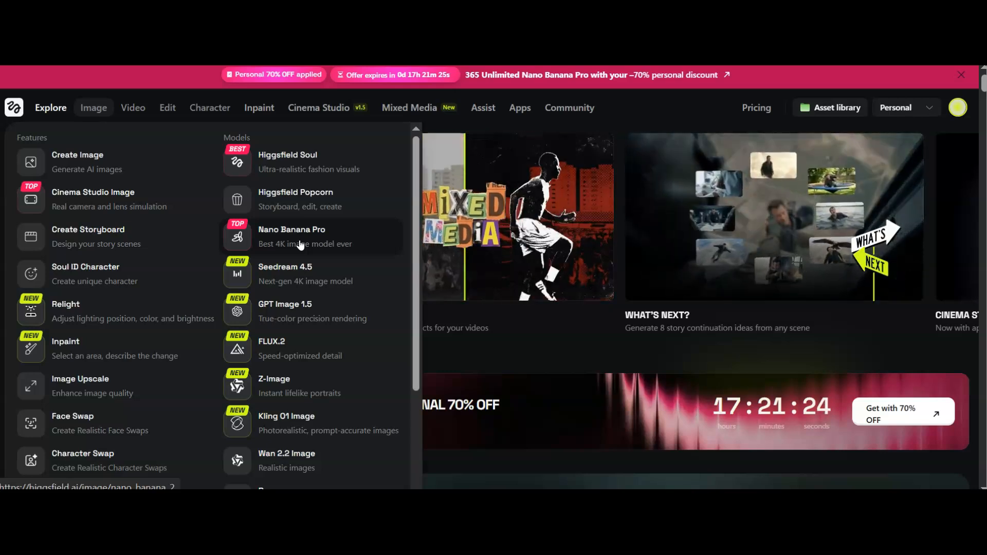
left_click(301, 245)
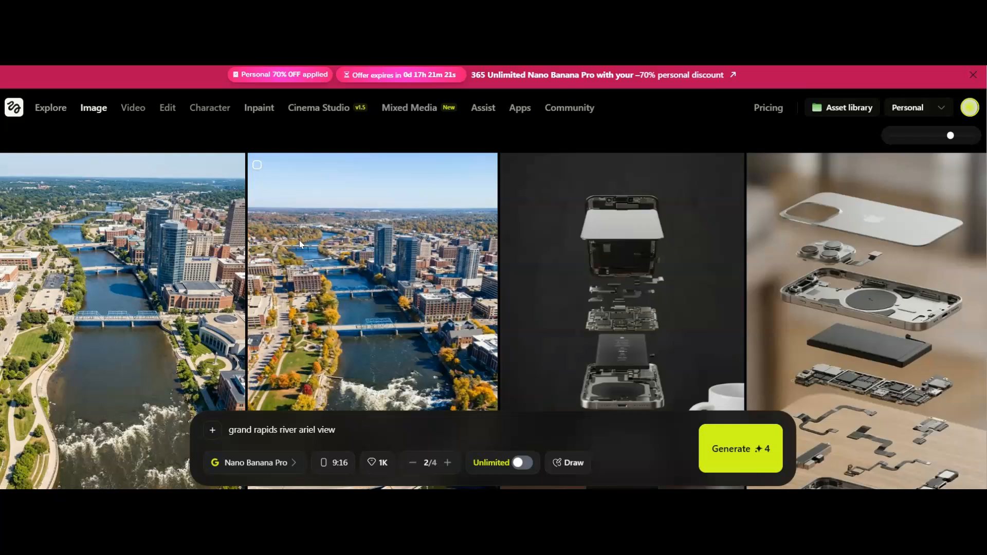
Step: View the earlier generated exploded phone image with its prompt and details, and return to the image gallery
left_click_drag(230, 430, 371, 432)
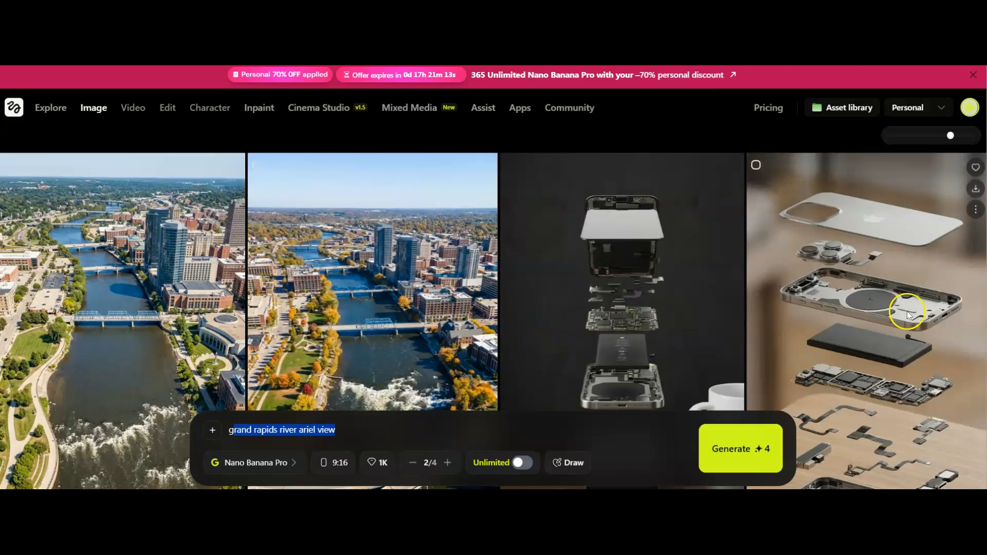
left_click(653, 277)
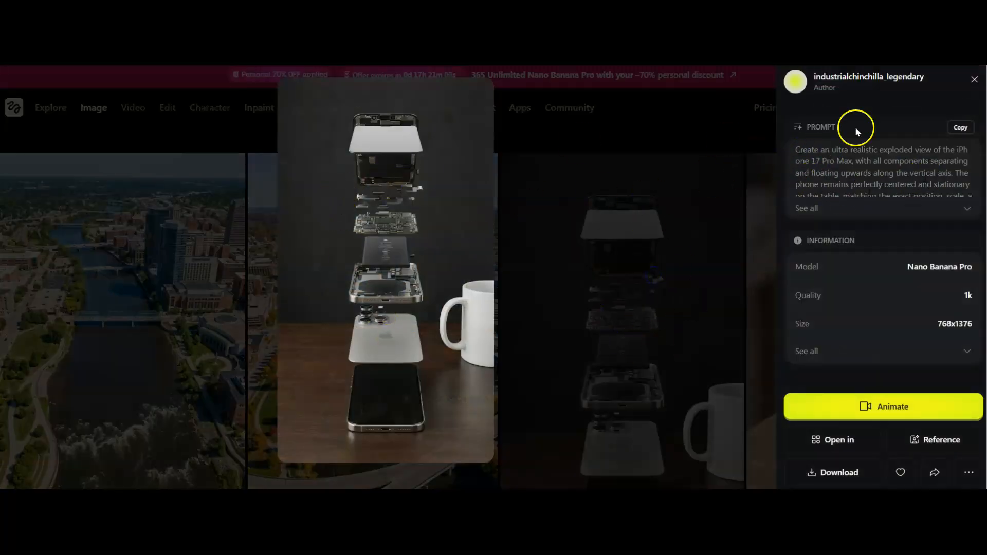
left_click(973, 80)
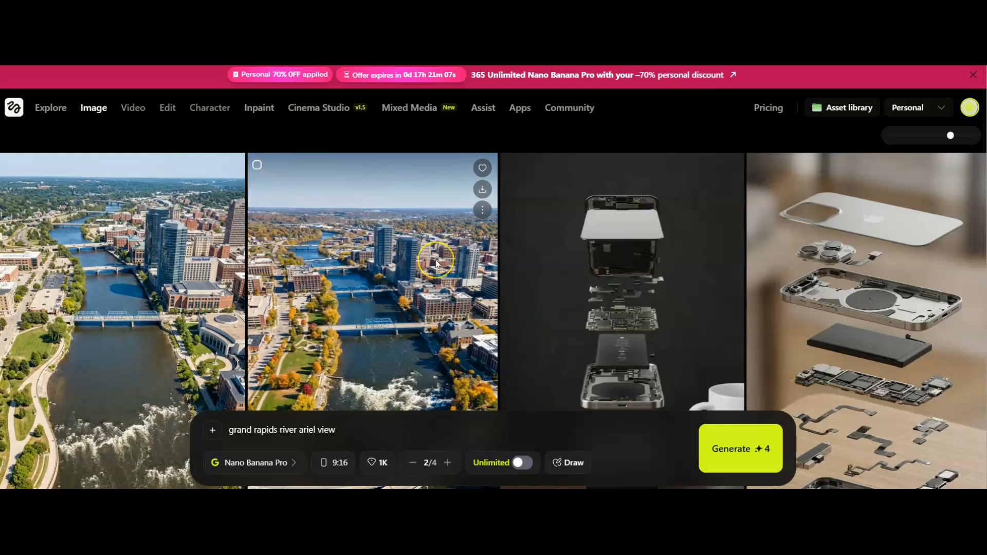
Step: Replace the prompt with a fashionable 25-year-old adult sitting casually in a modern U.S. city center, cinematic lighting, shallow depth of field and soft bokeh
left_click(302, 443)
left_click(343, 426)
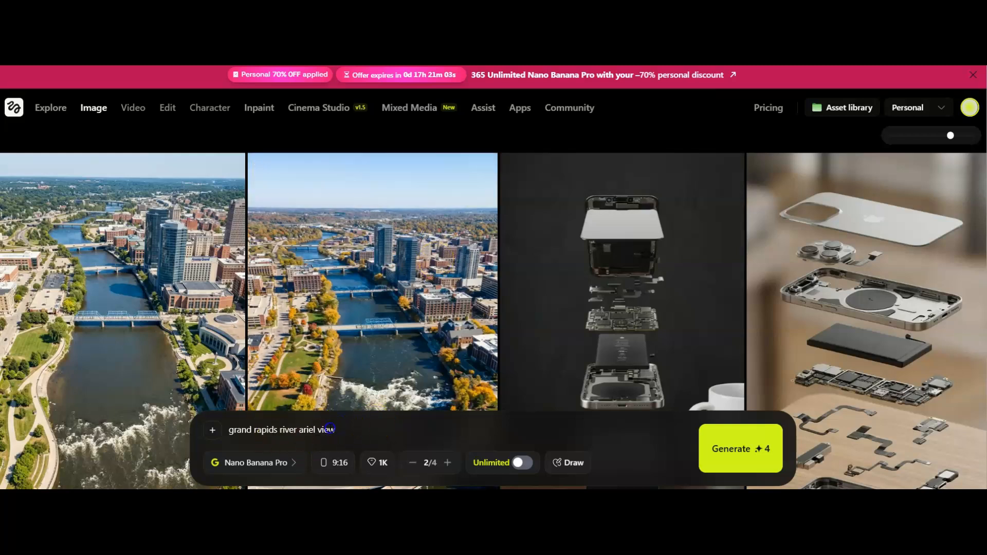
triple_click(329, 428)
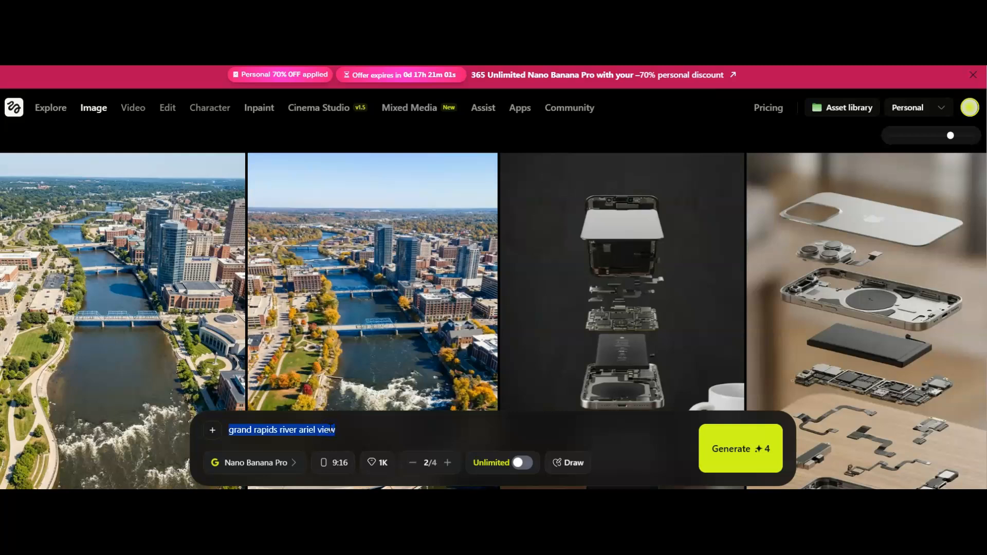
type("A fashionable 25-year-old adult sitting casually in a modern U.S. city center, stylish outfit, natural confident pose. Cinematic lighting, shallow depth of field, realistic skin tones, urban background with soft bokeh.")
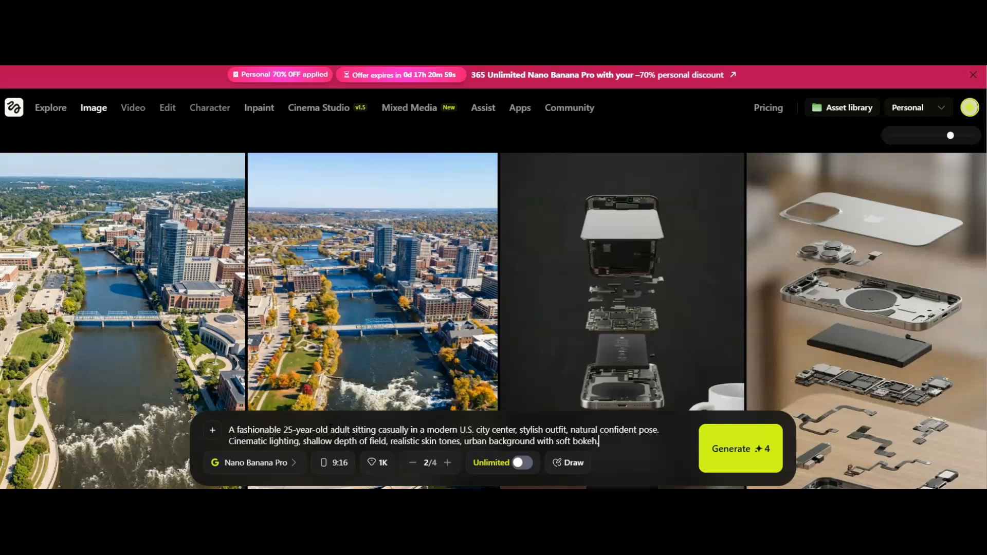
Step: Remove "with soft bokeh" from the end of the image prompt and replace the word "adult" with "woman"
left_click(618, 417)
left_click_drag(532, 440, 602, 443)
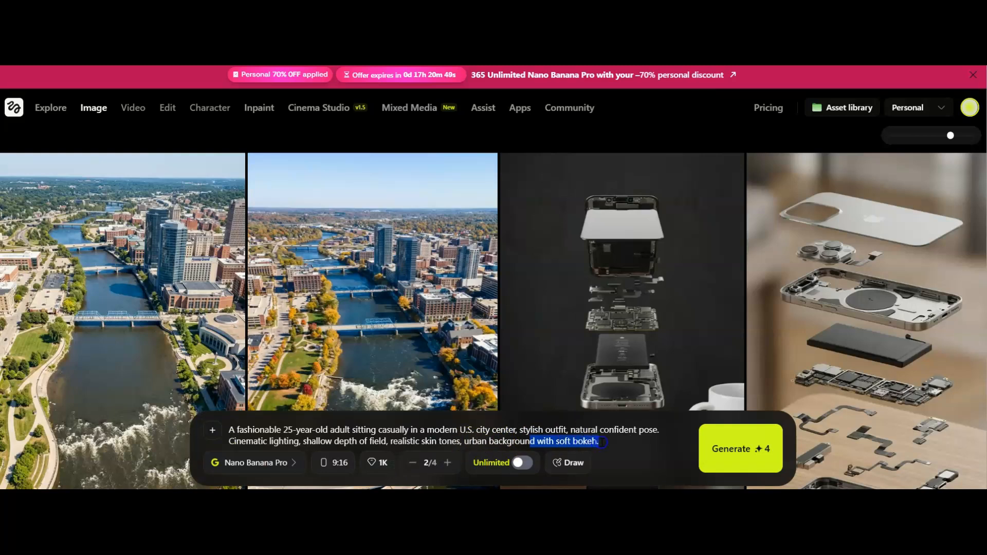
left_click(602, 442)
key("BackSpace")
key("BackSpace")
key("BackSpace")
key("BackSpace")
key("BackSpace")
key("BackSpace")
key("BackSpace")
key("BackSpace")
key("BackSpace")
key("BackSpace")
key("BackSpace")
key("BackSpace")
key("BackSpace")
key("BackSpace")
key("BackSpace")
key("BackSpace")
key("BackSpace")
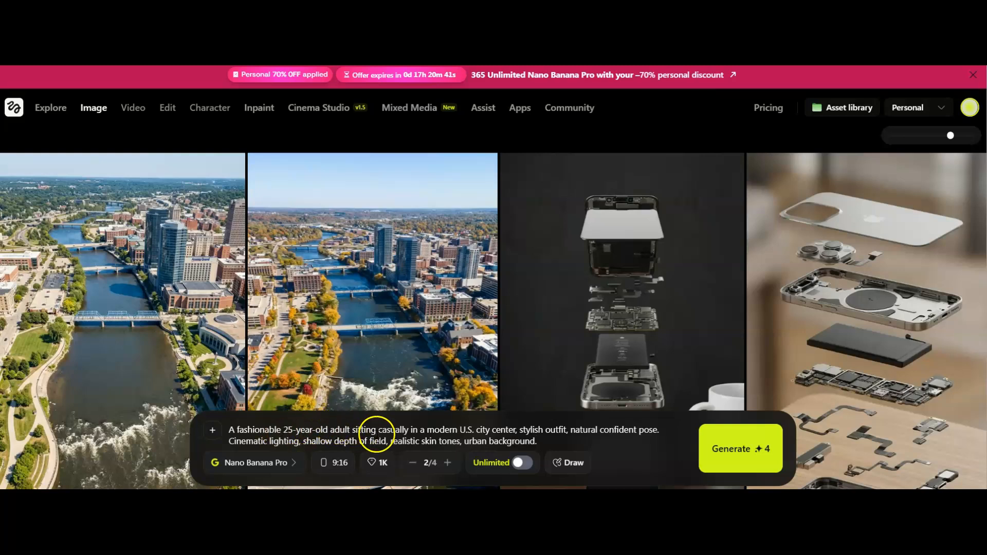
double_click(340, 430)
type("woman")
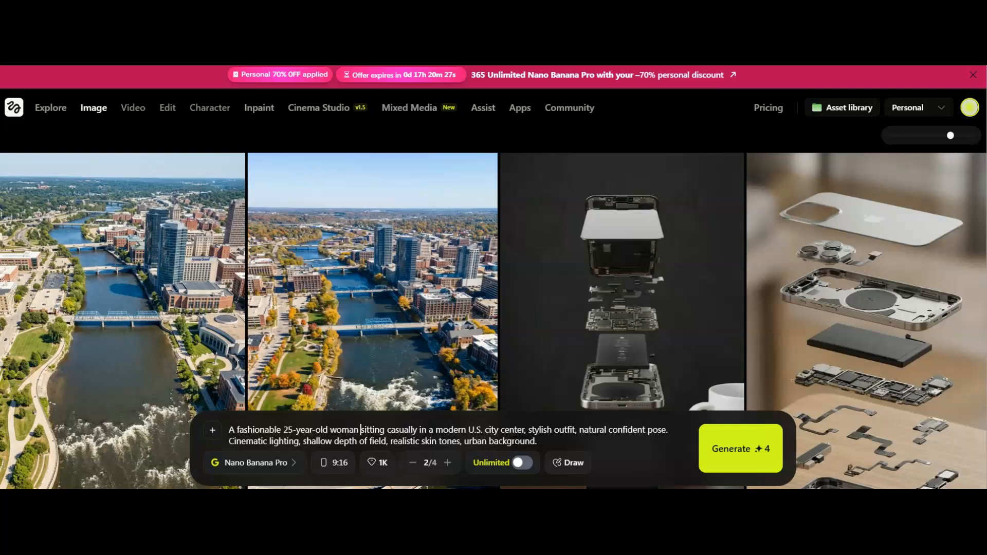
Step: Review the available image models and aspect ratios, keeping Nano Banana Pro and 9:16 selected
left_click(293, 464)
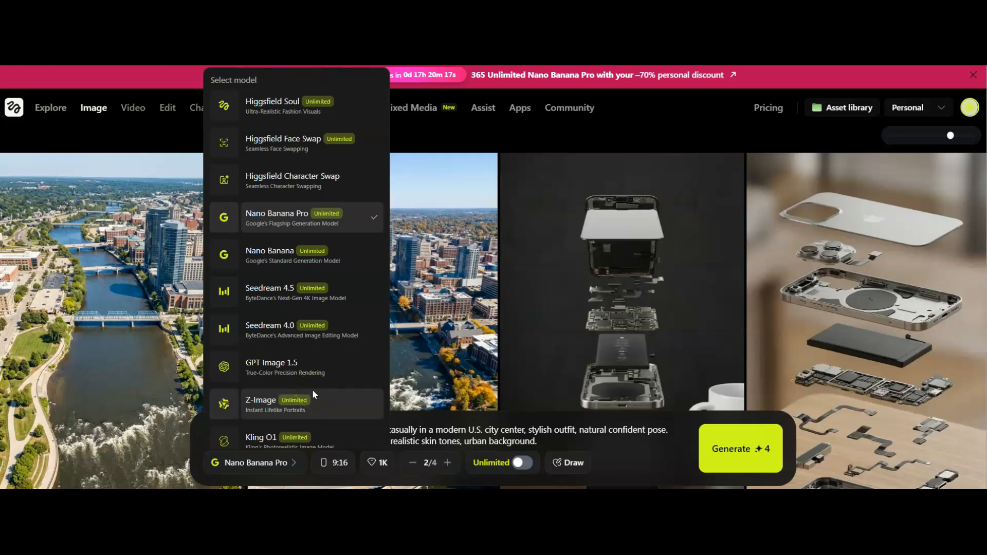
left_click(468, 430)
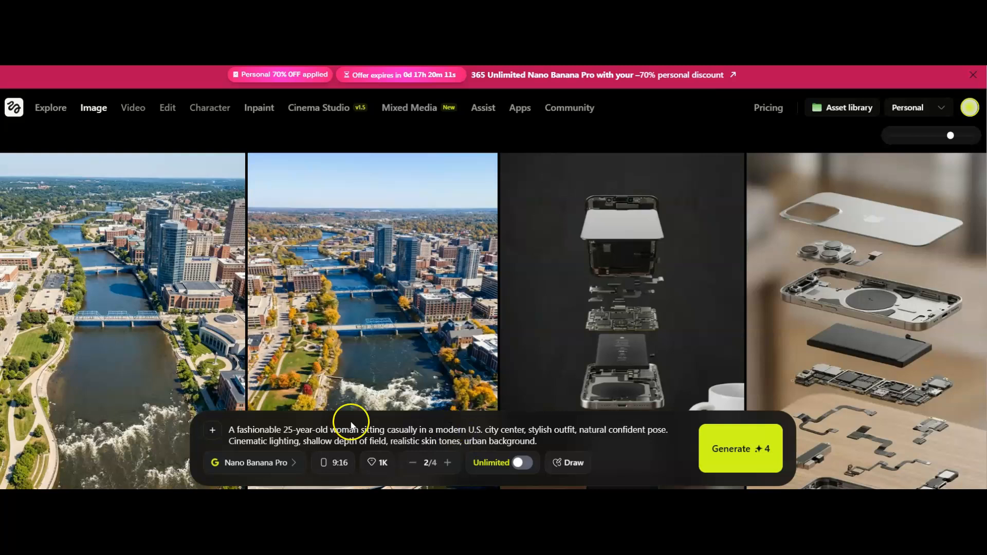
left_click(339, 462)
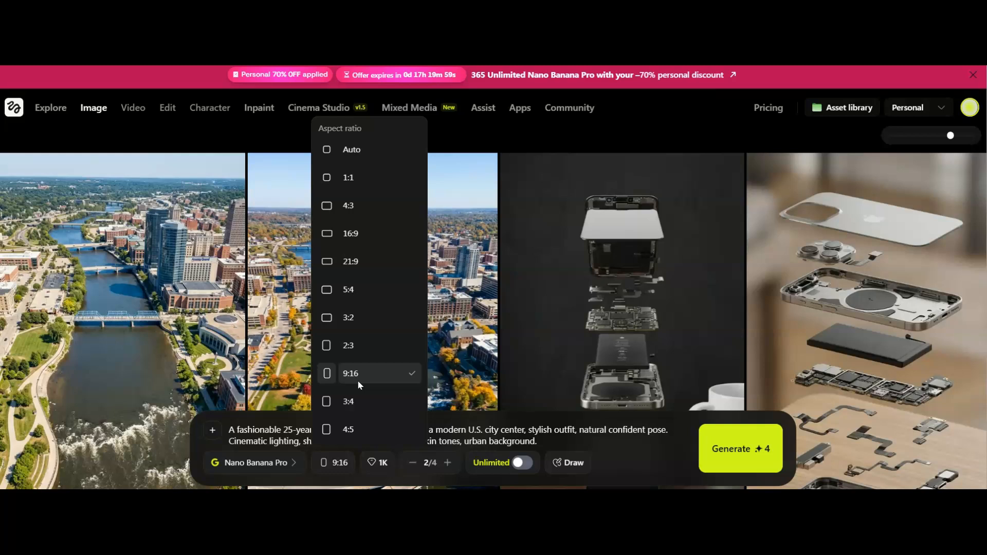
left_click(365, 239)
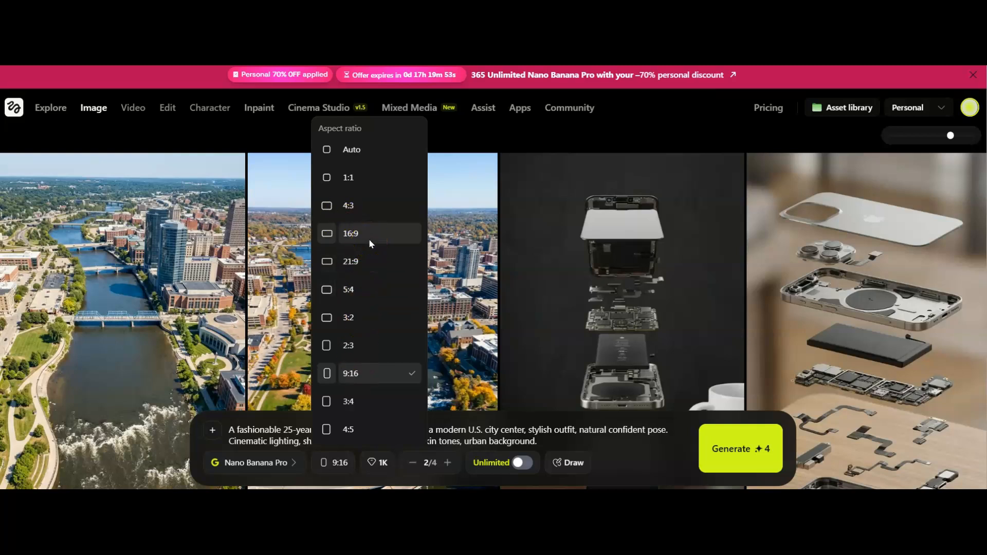
left_click(357, 180)
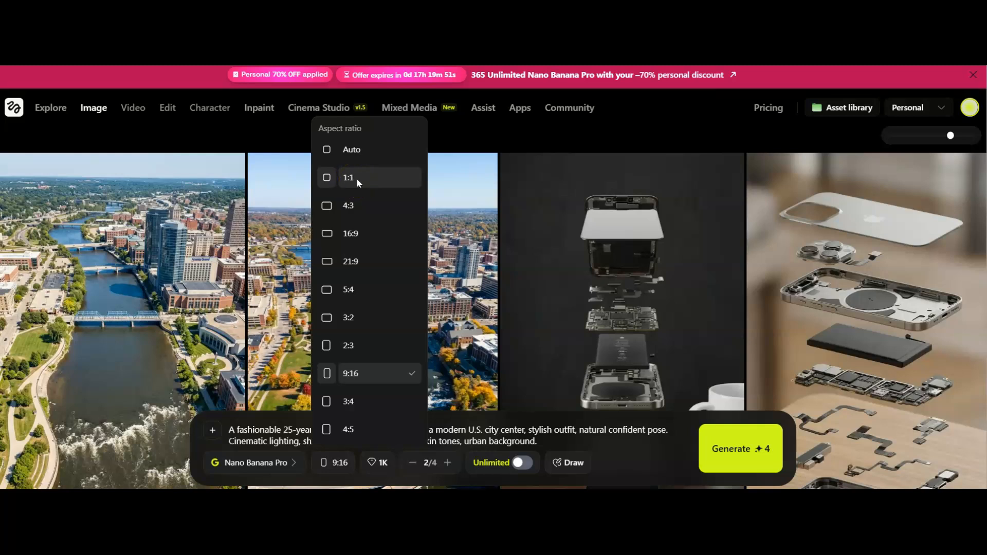
left_click(356, 438)
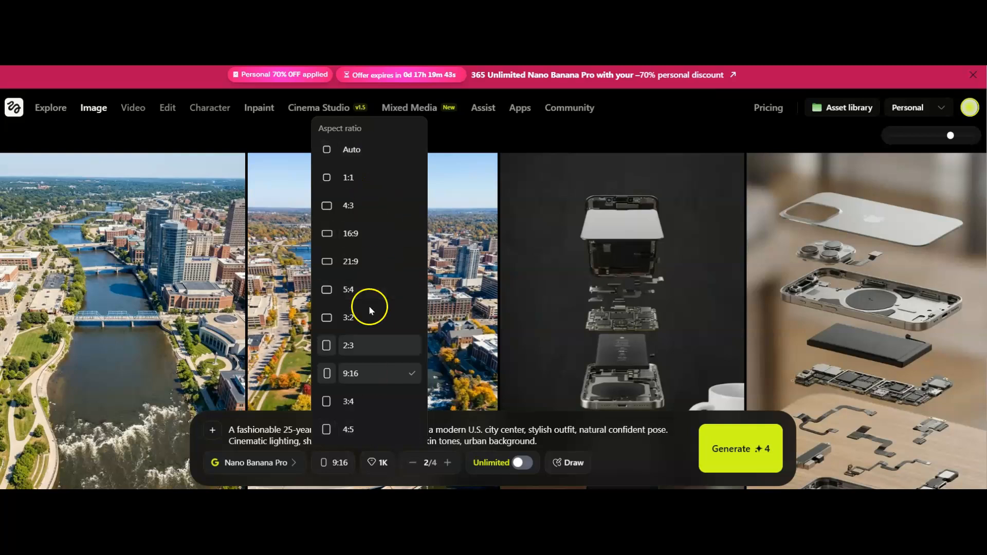
left_click(365, 427)
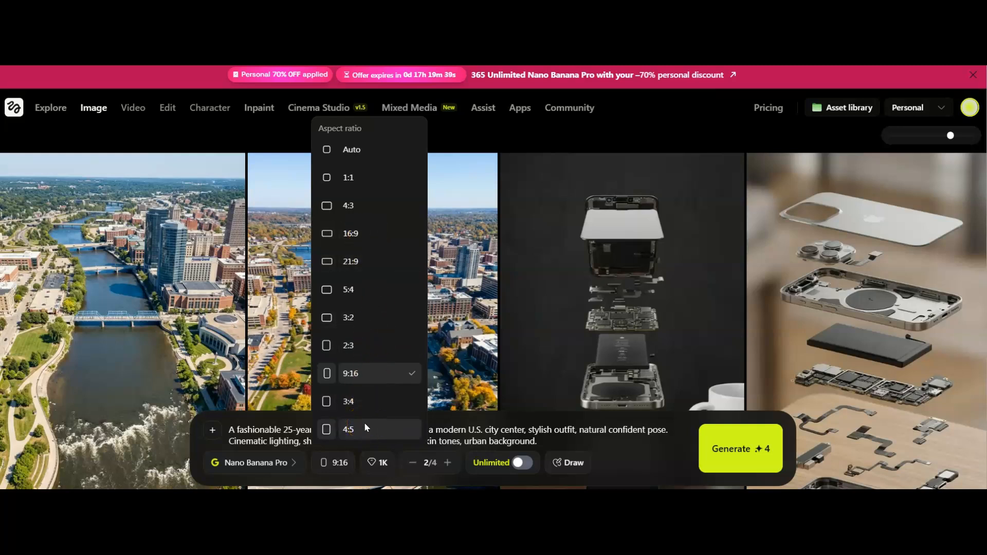
left_click(622, 442)
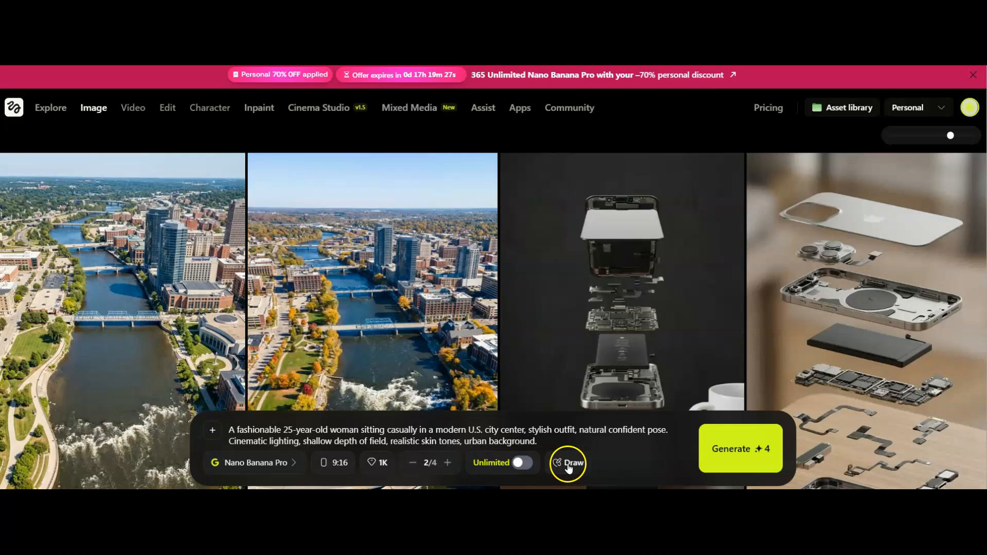
Step: Generate two images from the prompt of the fashionable woman in the city center
left_click(749, 449)
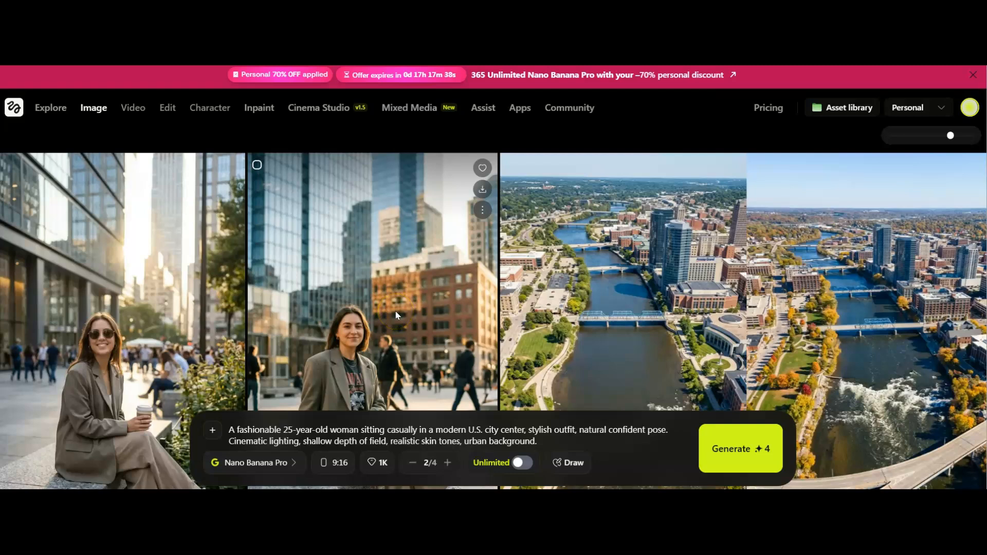
left_click(483, 437)
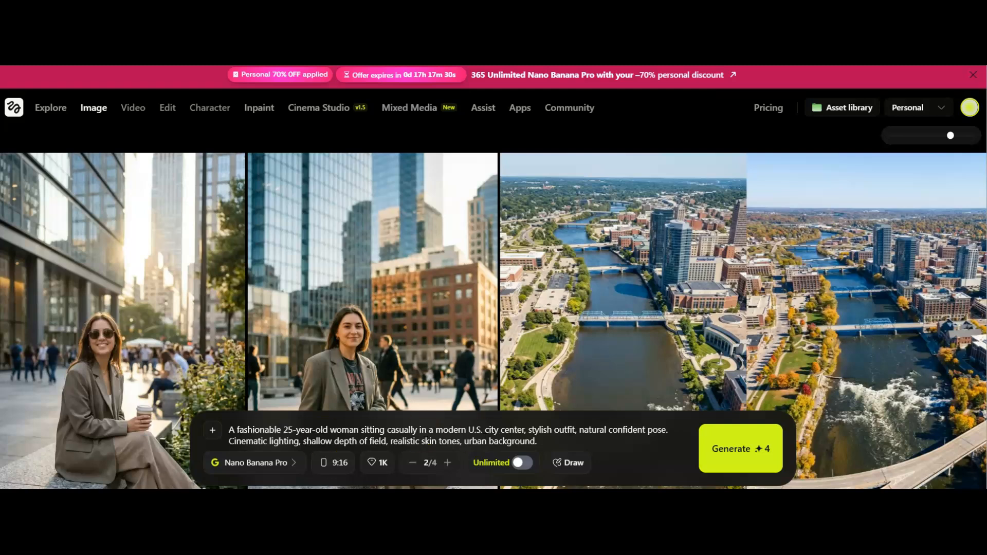
left_click(175, 398)
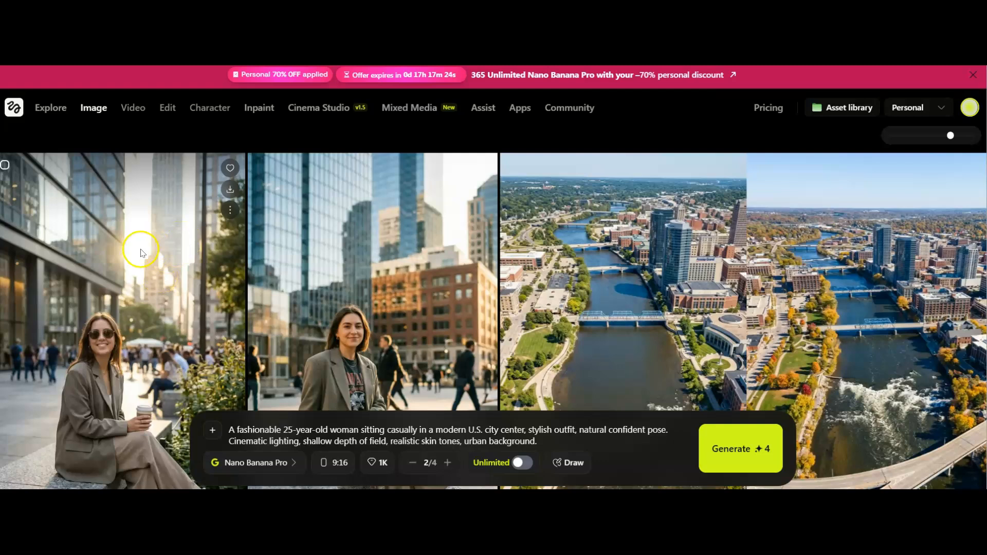
Step: Download the two generated images of the woman and review the further actions offered for the seated one
left_click(231, 189)
left_click(484, 188)
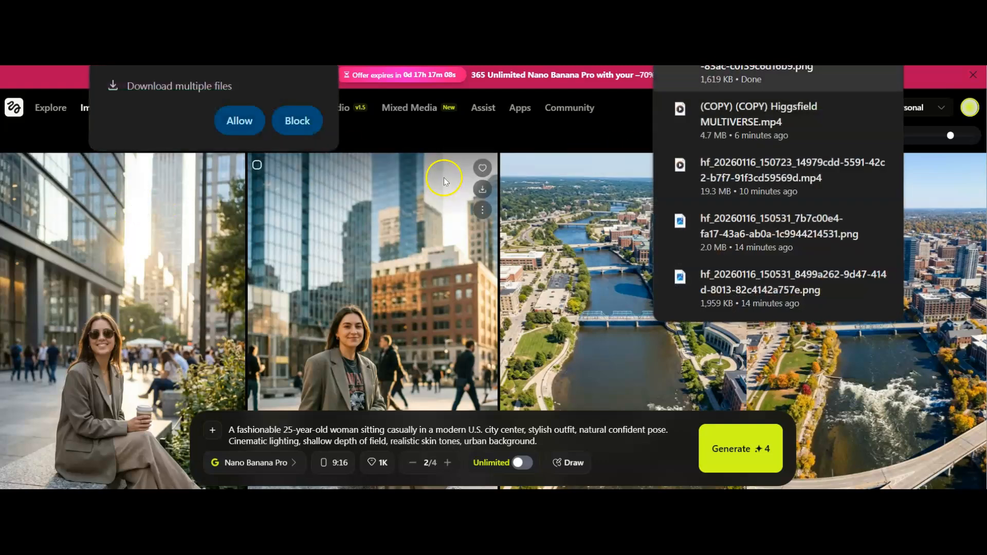
left_click(358, 221)
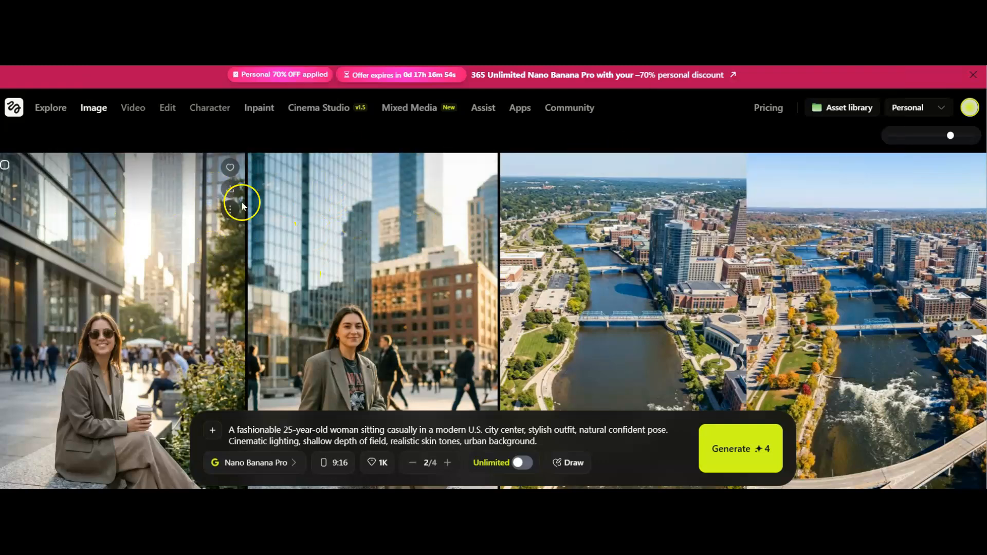
left_click(230, 215)
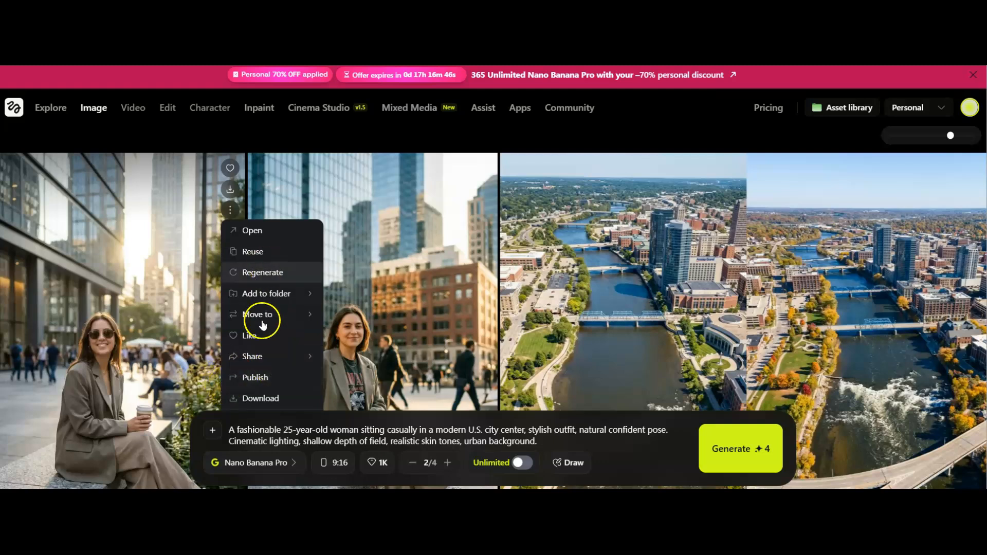
left_click(234, 315)
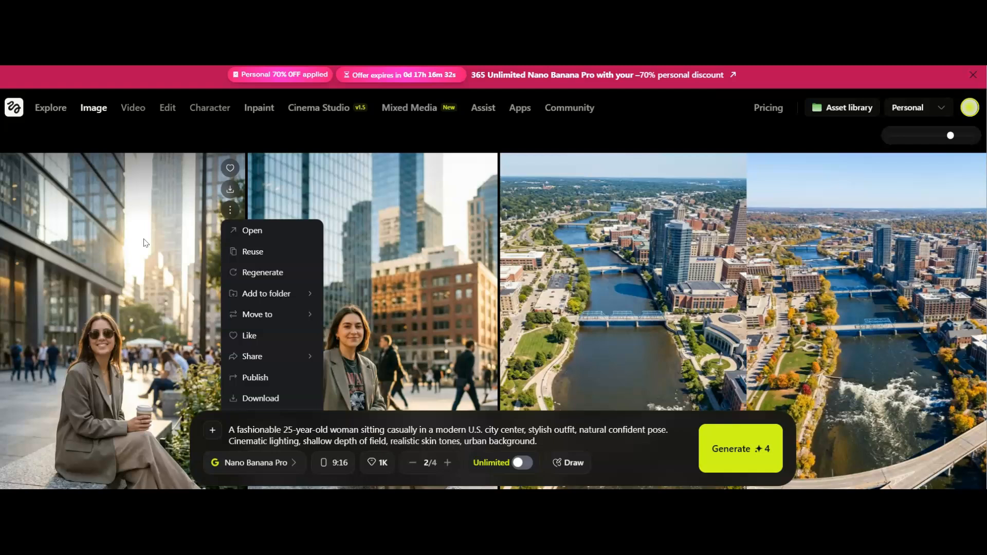
Step: Look through the available video features and models and open the Create Video page
left_click(133, 109)
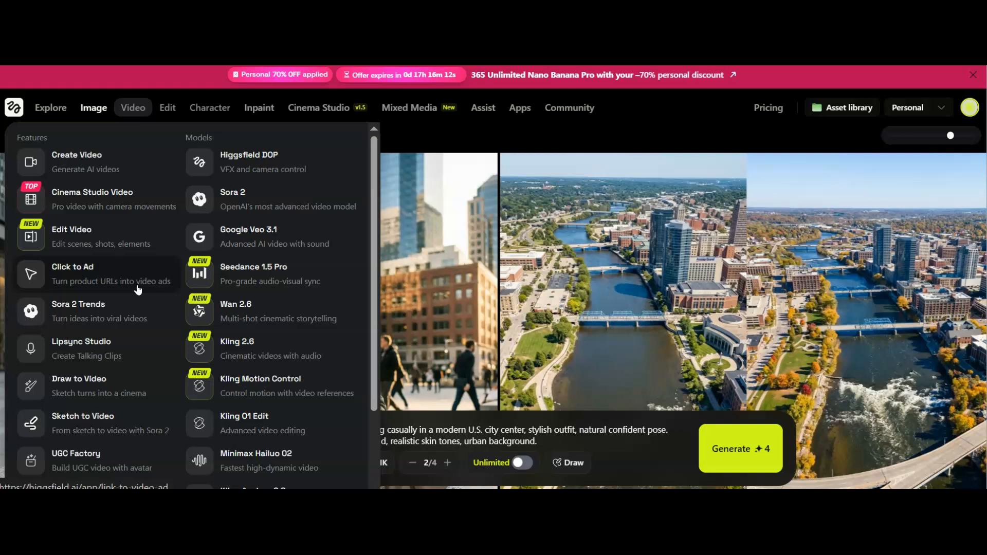
left_click(103, 280)
left_click(76, 273)
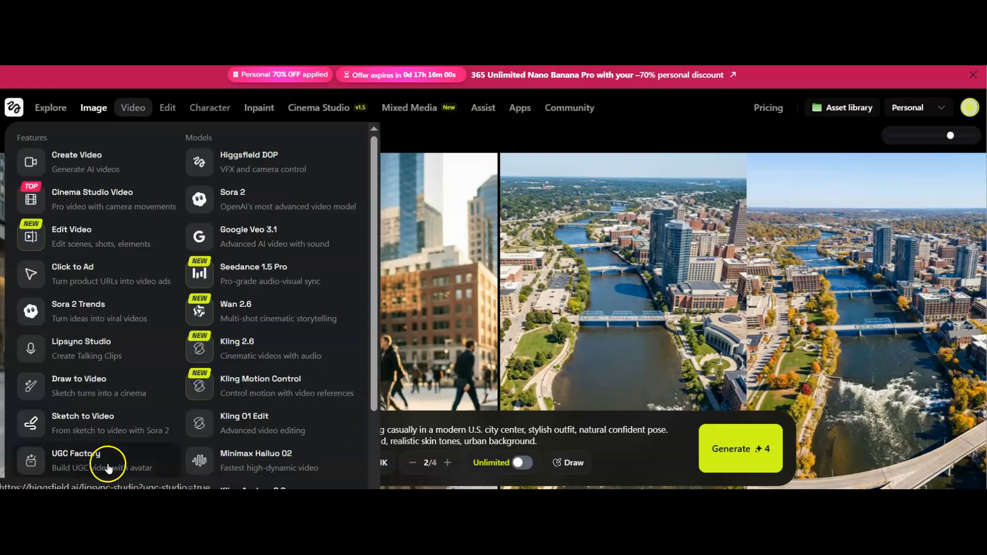
left_click_drag(374, 392, 374, 469)
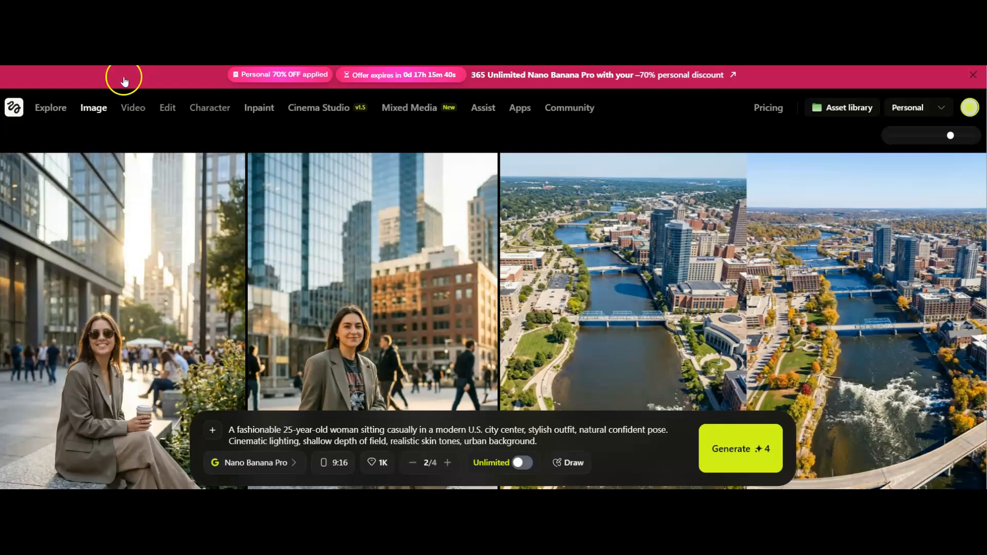
mouse_move(136, 111)
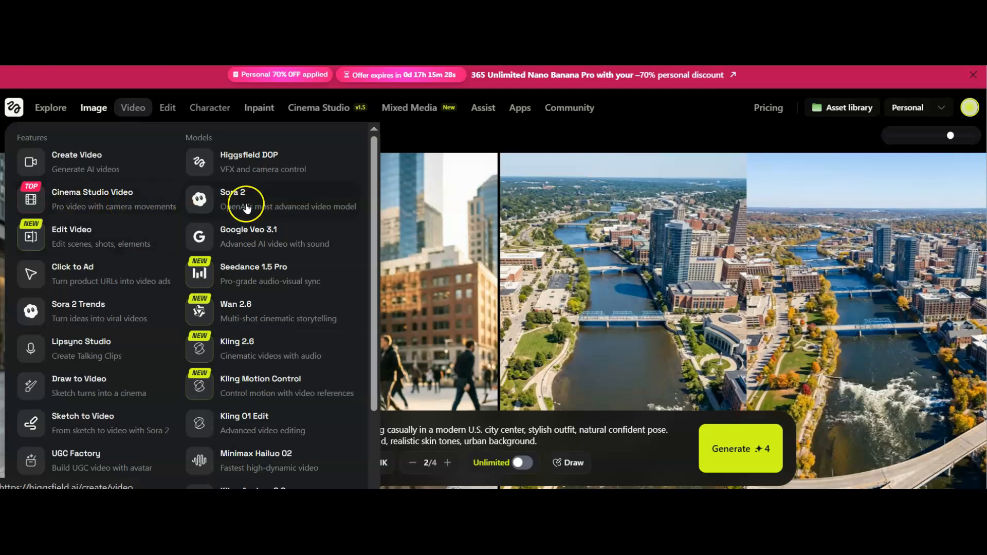
left_click(243, 338)
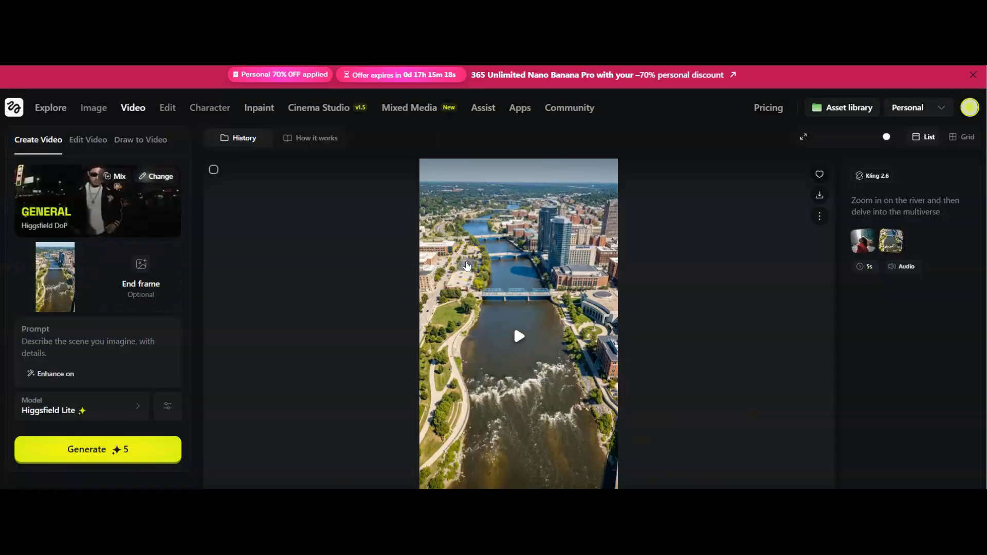
Step: Replace the river picture in the video's start frame with the generated image of the seated woman
left_click(97, 244)
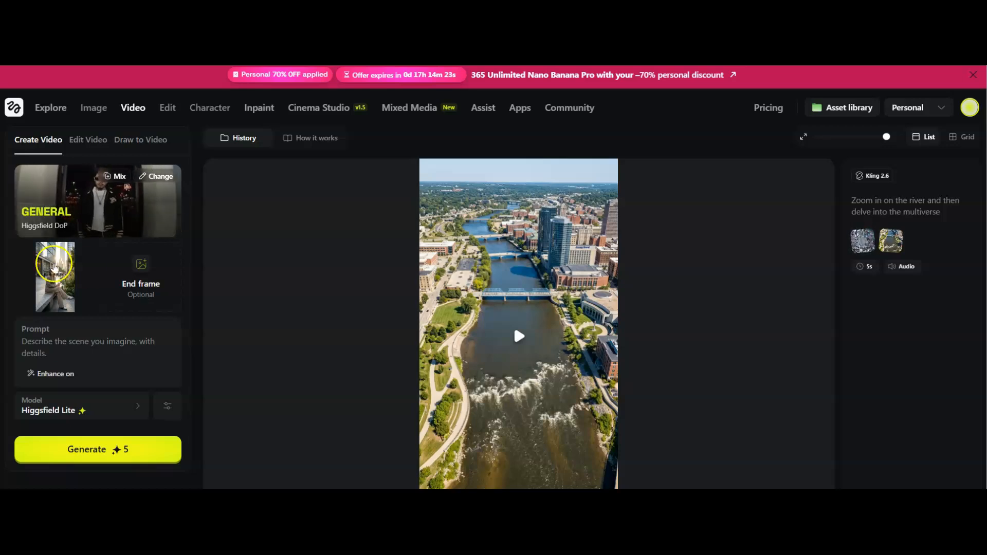
mouse_move(52, 267)
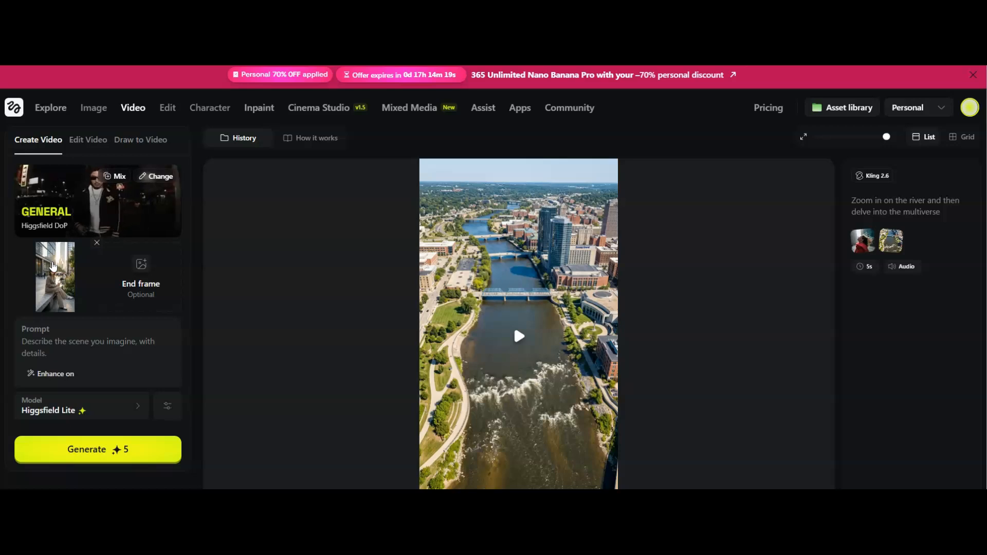
left_click(150, 277)
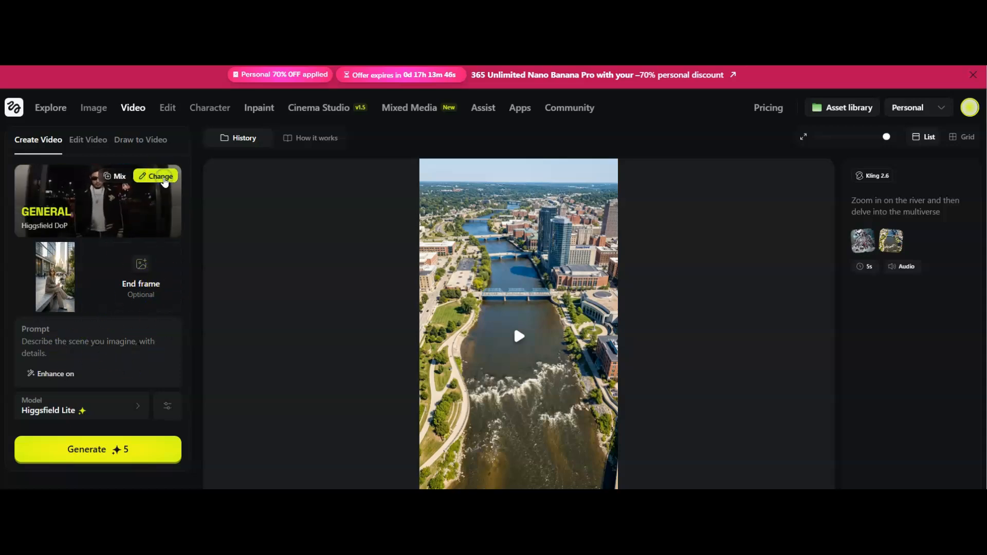
Step: Browse the Higgsfield DoP presets for the video, covering Epic Camera Control, Basic Camera Control and Effects
left_click(161, 180)
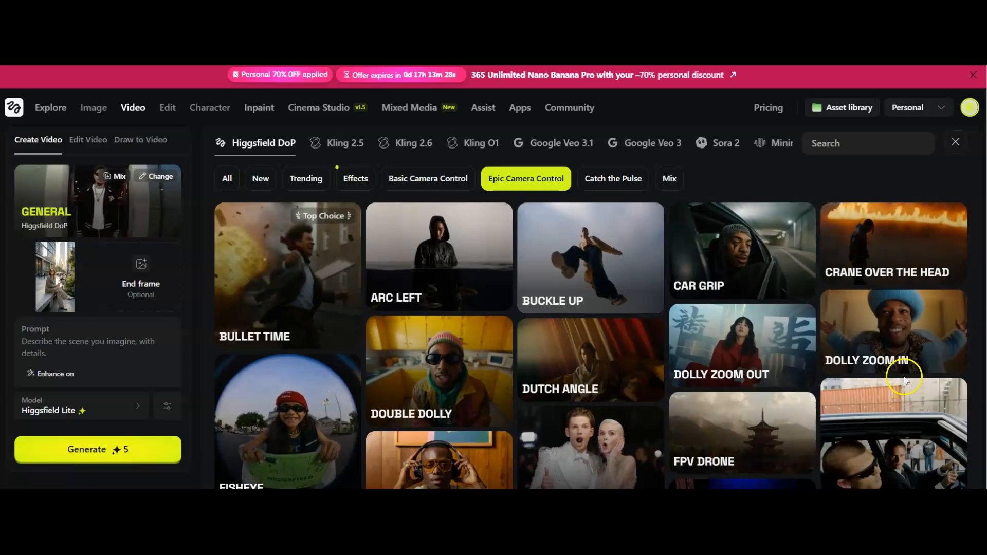
scroll(977, 362, "down", 2)
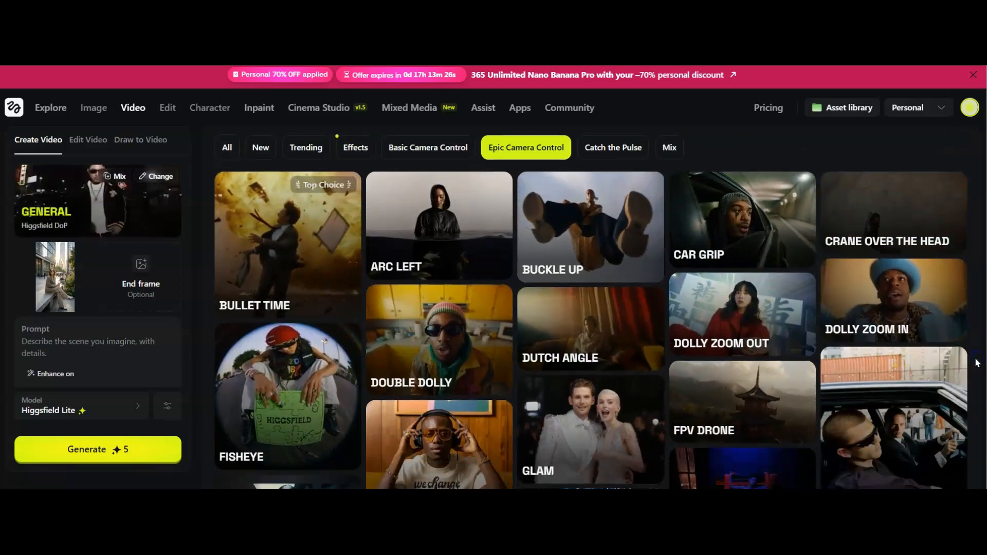
scroll(977, 362, "down", 1)
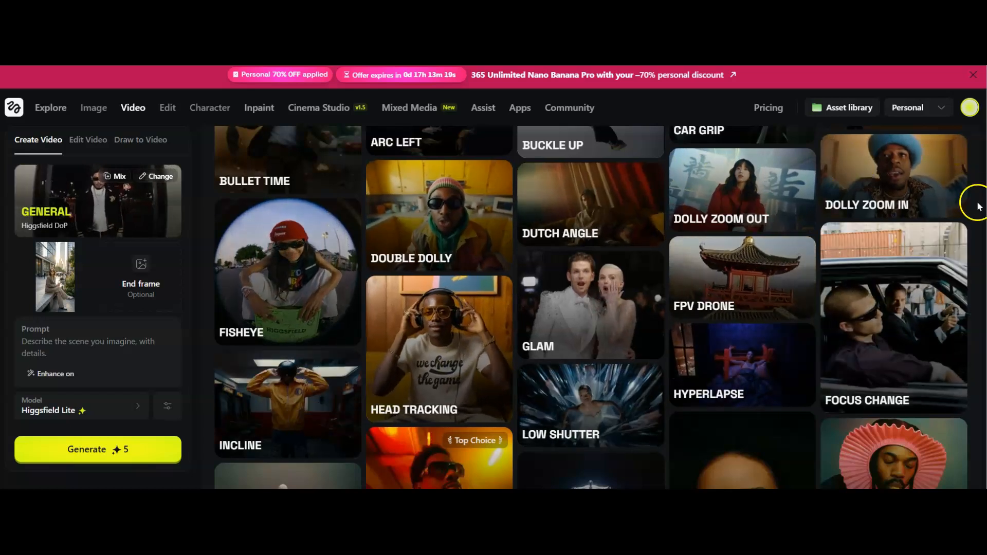
scroll(976, 229, "up", 3)
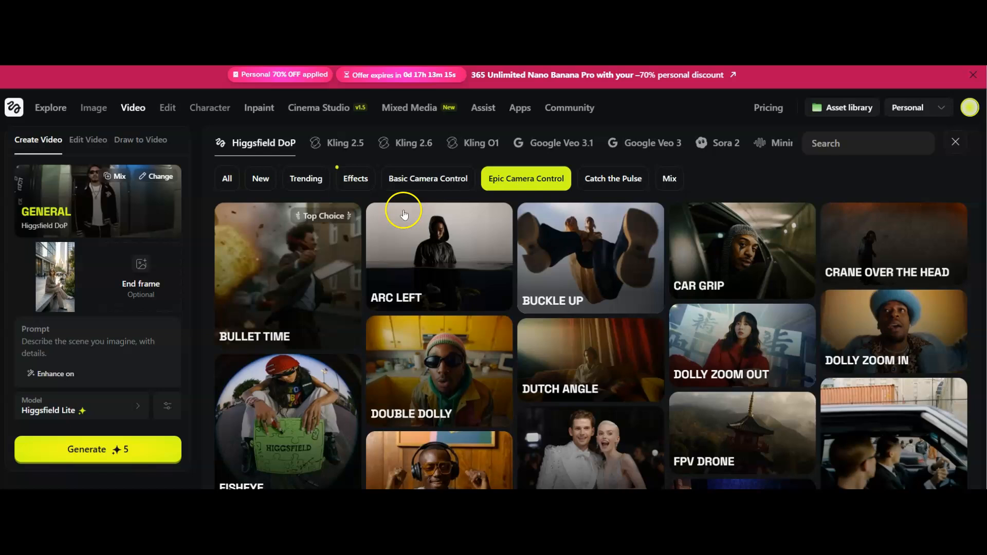
left_click(430, 178)
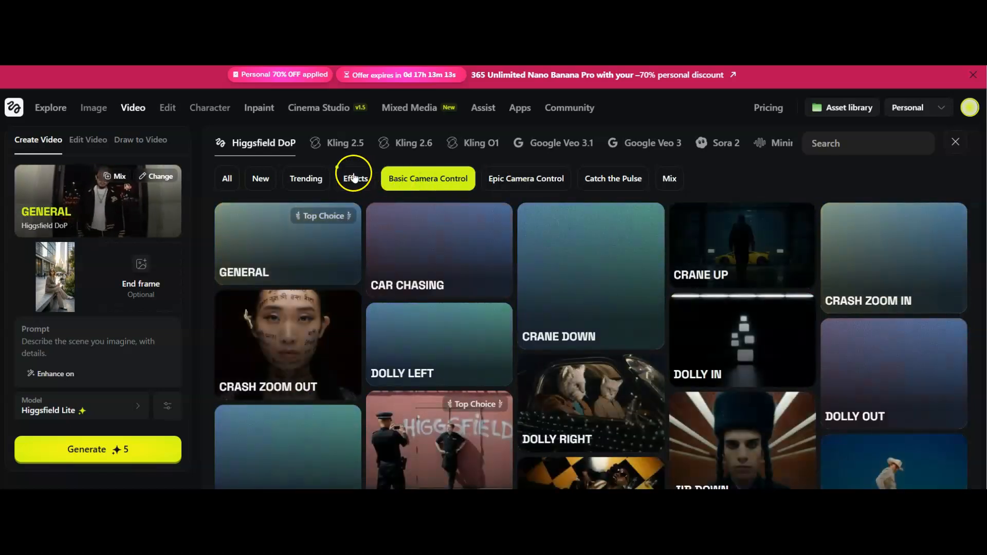
left_click(355, 179)
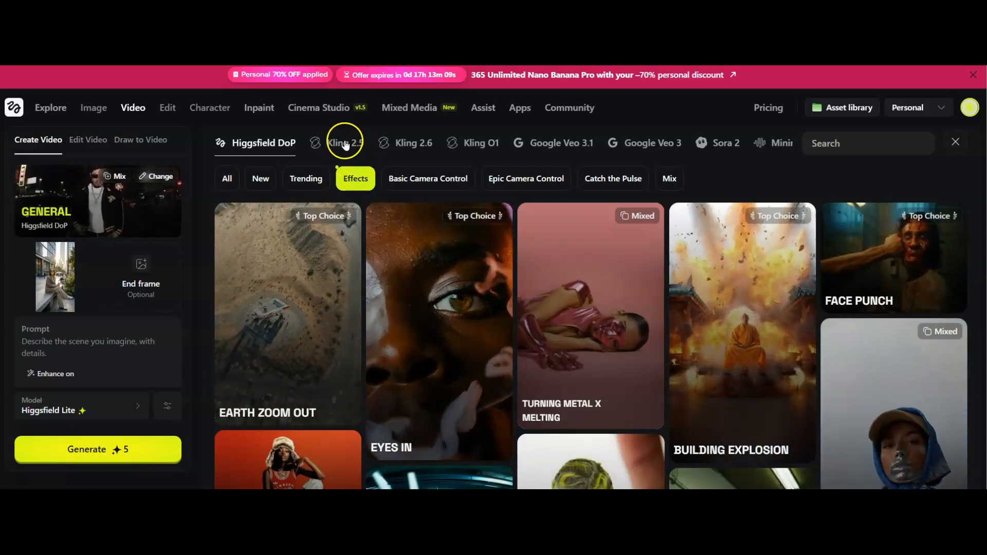
Step: Look through the presets offered for Kling 2.5, Kling 2.6, Kling O1, Google Veo 3.1 and Google Veo 3
left_click(346, 144)
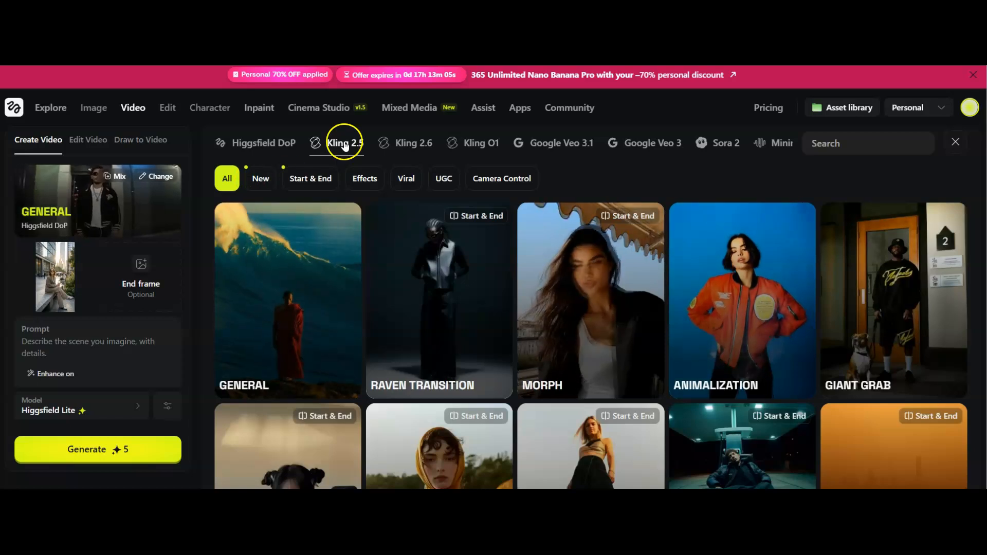
left_click(262, 182)
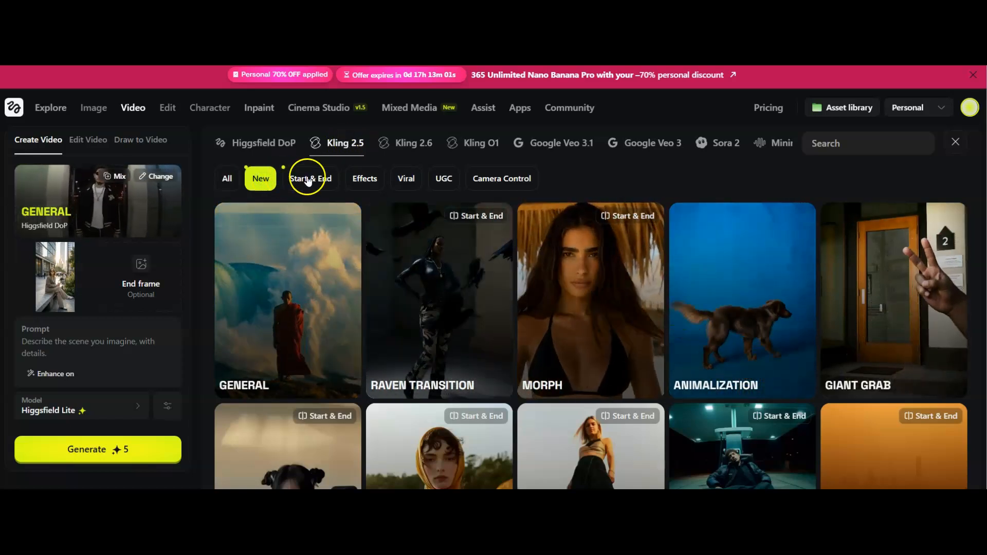
left_click(311, 179)
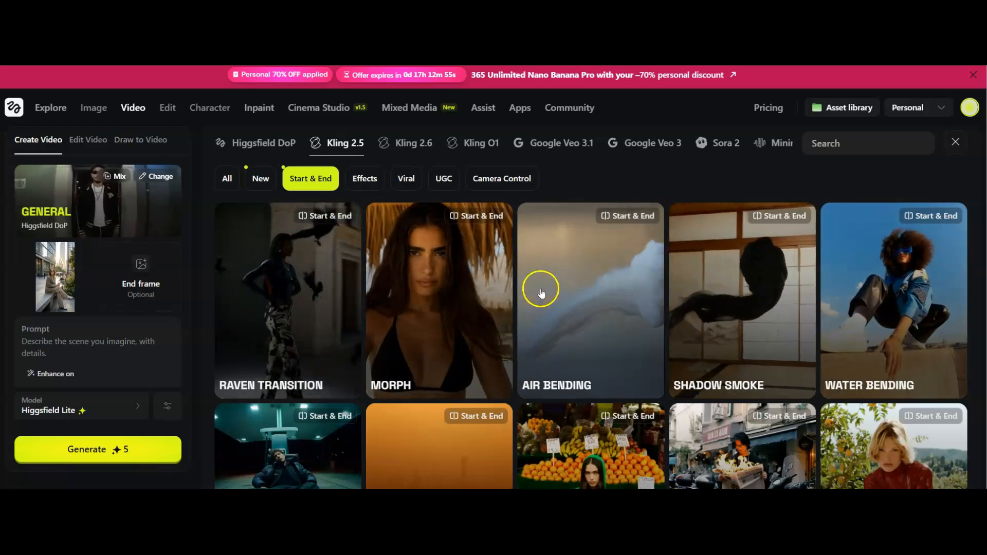
left_click(412, 145)
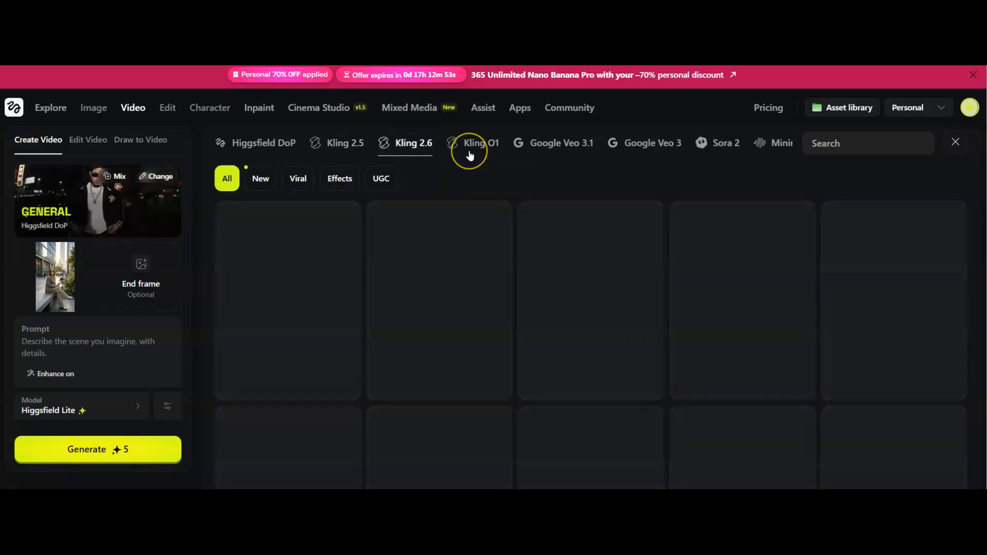
left_click(260, 179)
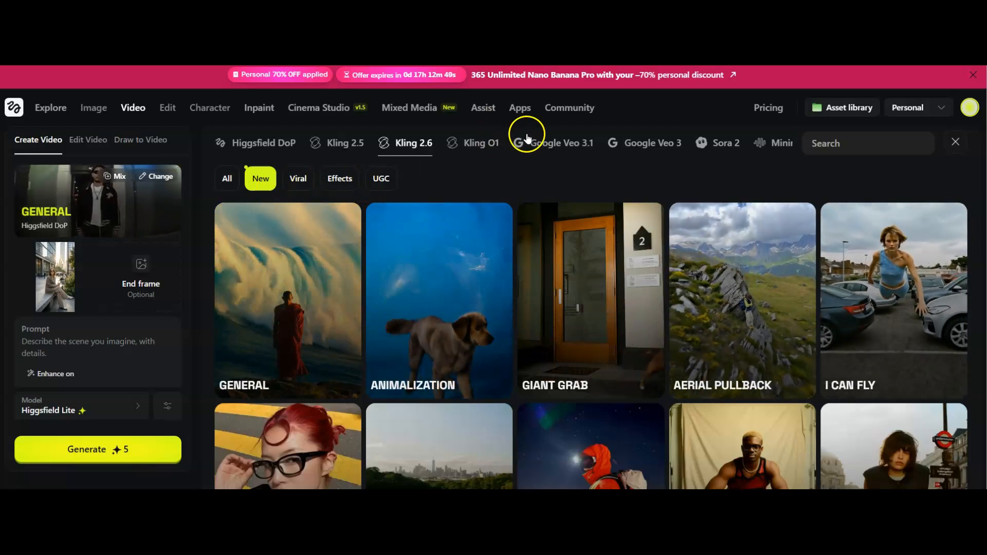
left_click(489, 145)
left_click(548, 148)
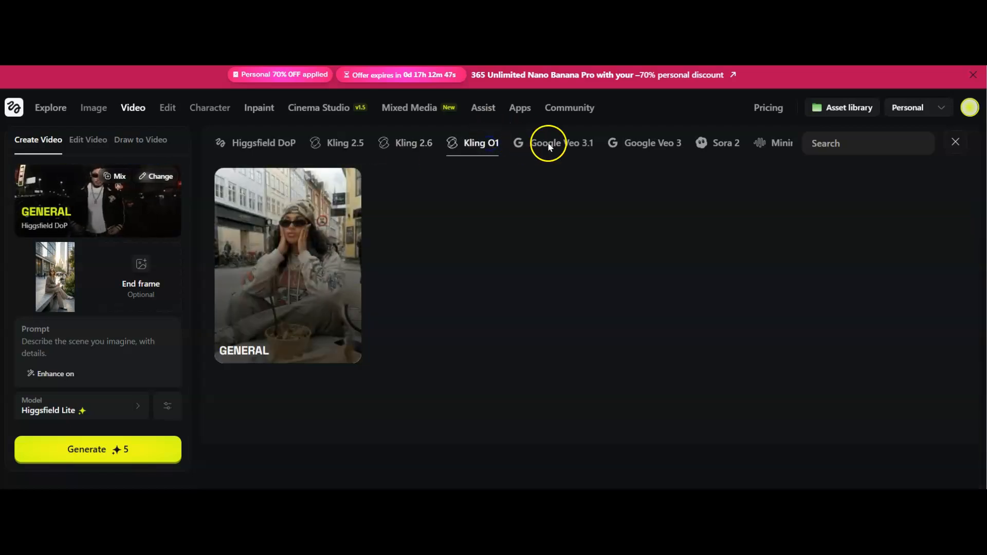
left_click(636, 146)
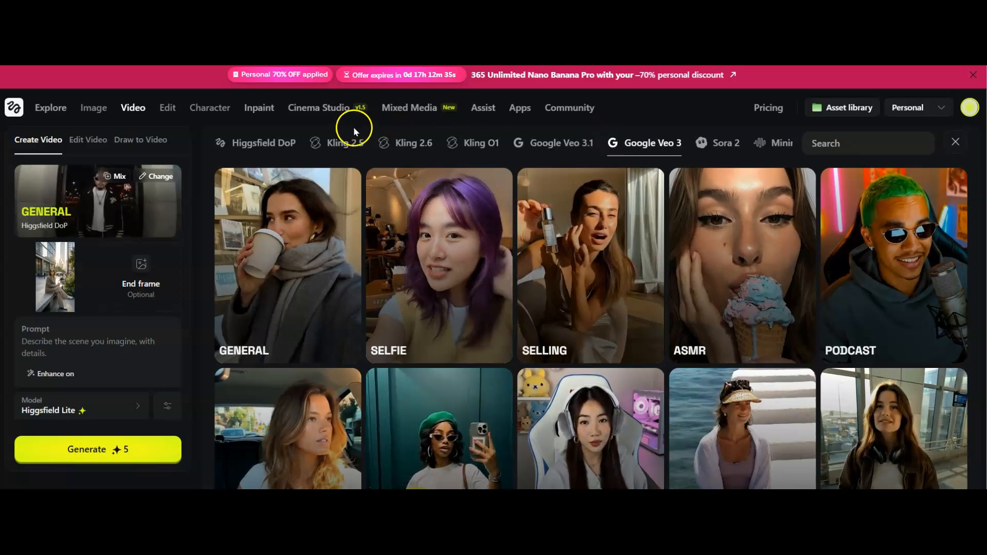
Step: Generate a video with audio using the Kling 2.6 Animalization preset and the prompt "she turns into a polar bear"
left_click(394, 145)
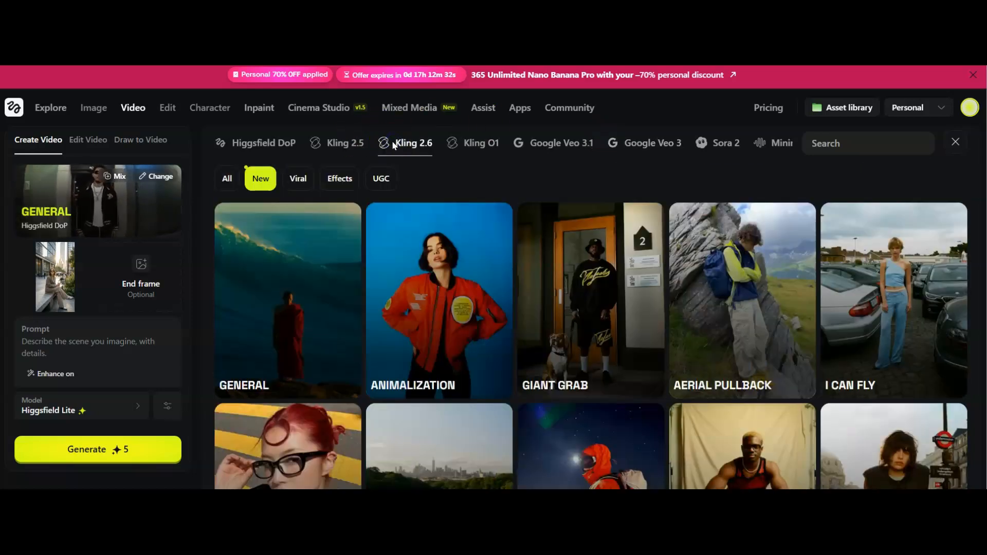
left_click(447, 298)
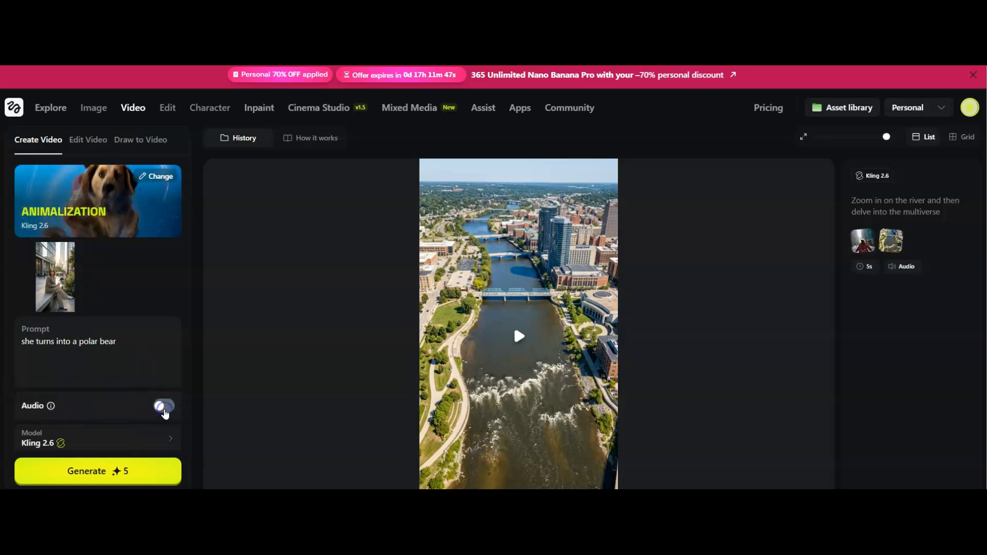
left_click(143, 484)
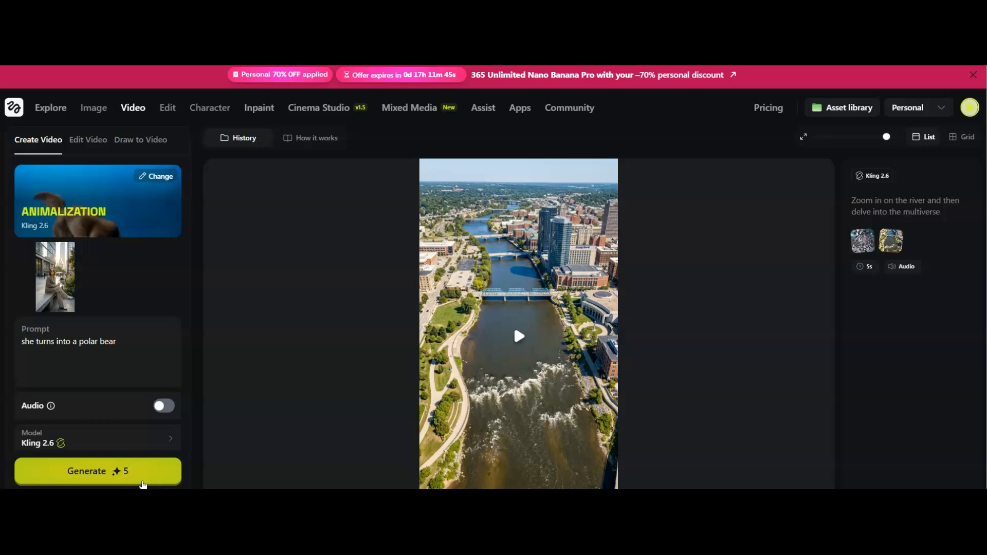
left_click(165, 411)
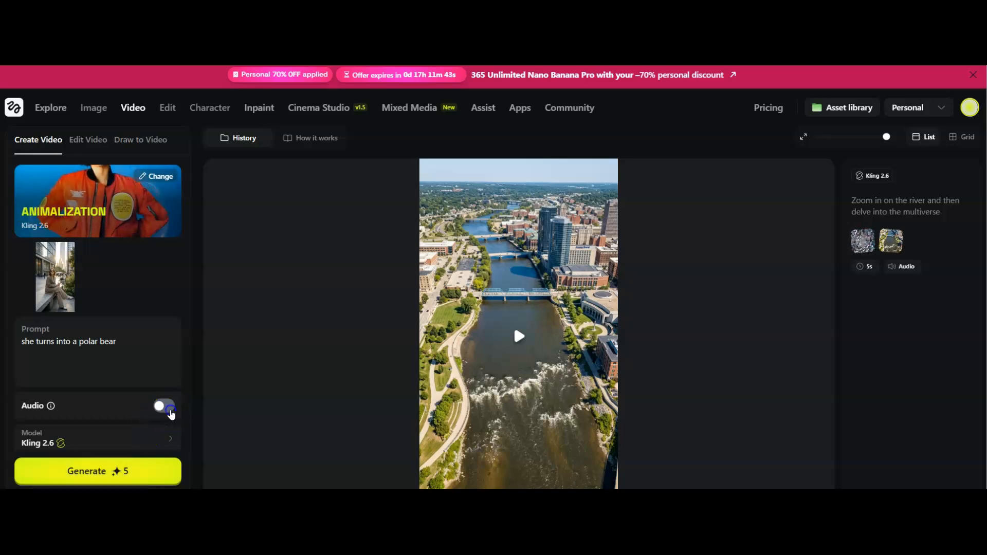
left_click(139, 476)
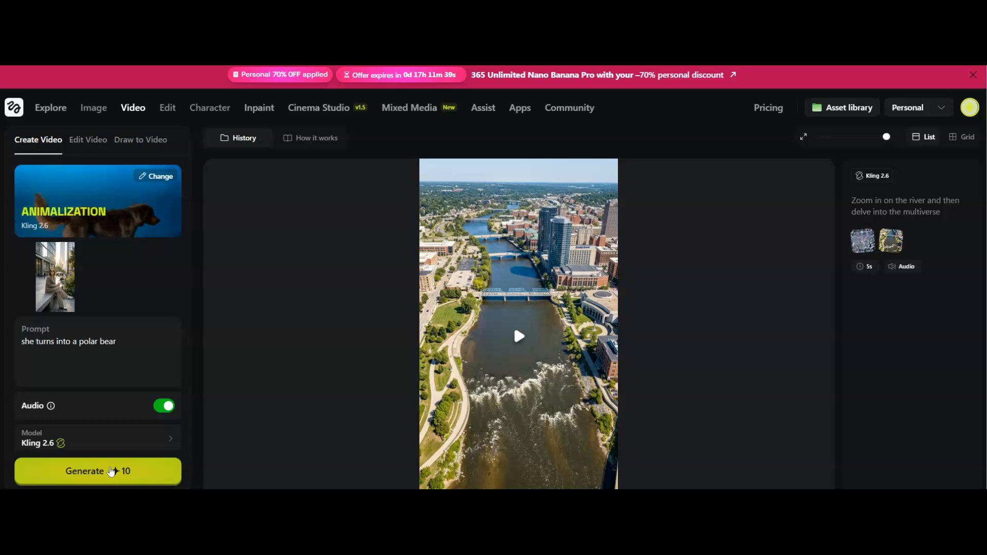
left_click(696, 243)
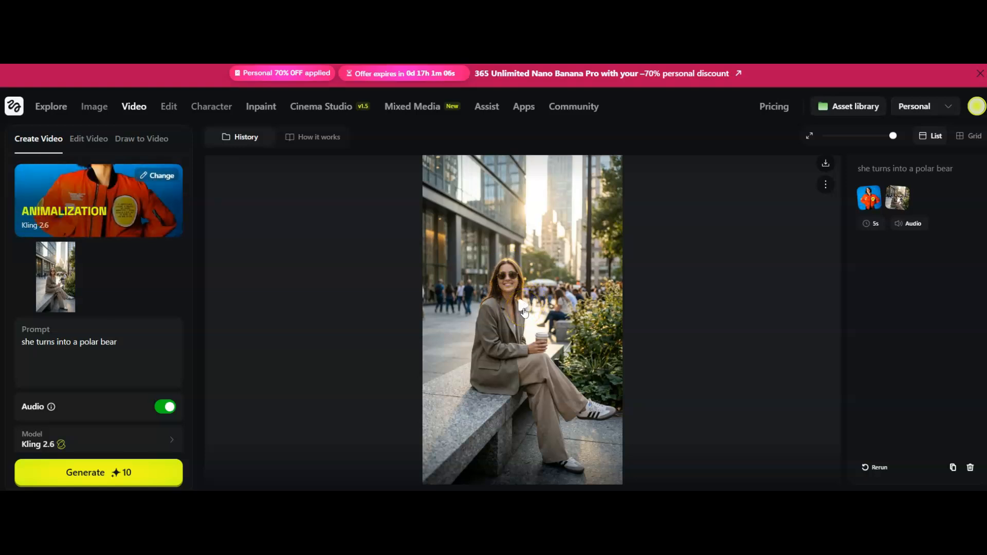
Step: Play the generated polar bear video and review its prompt and the further actions offered for it
left_click(524, 311)
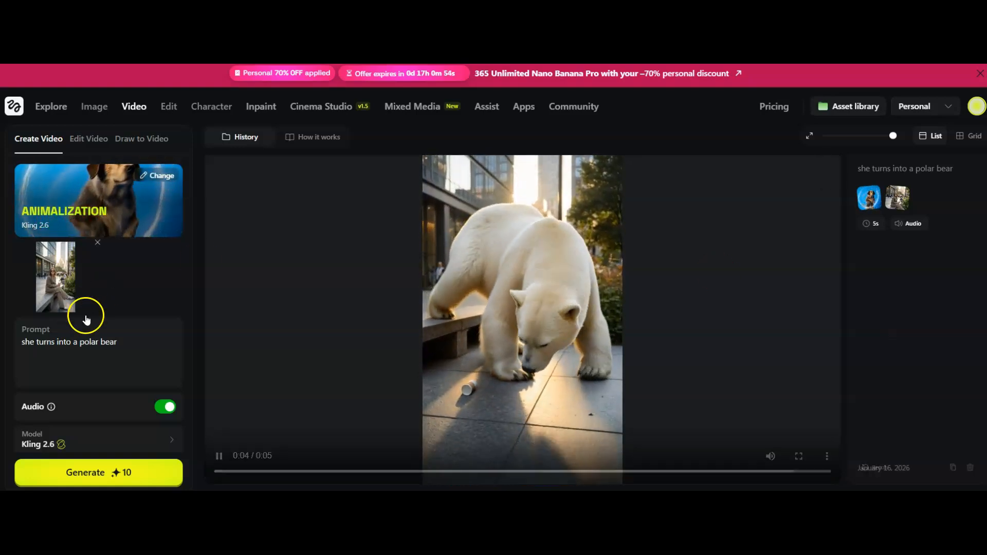
left_click_drag(26, 341, 124, 336)
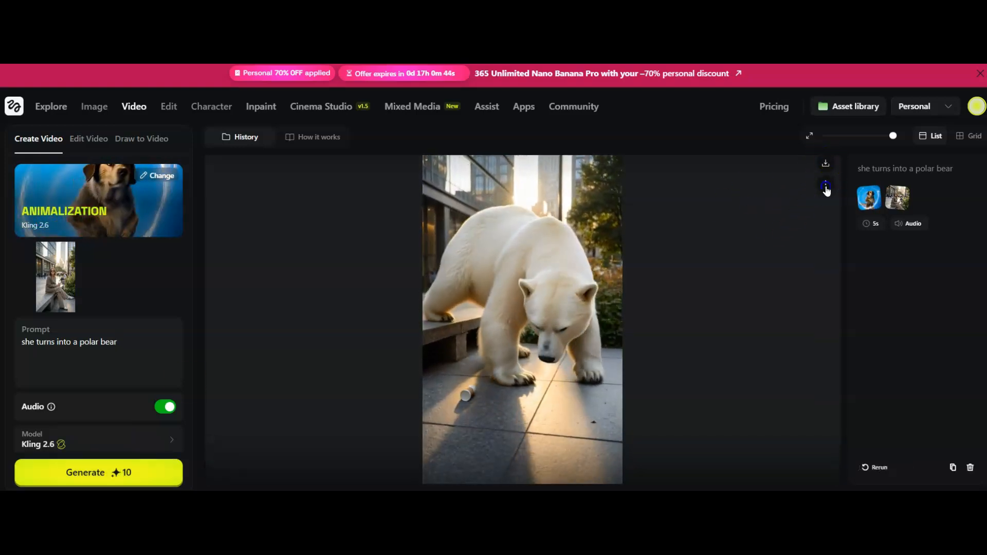
left_click(826, 188)
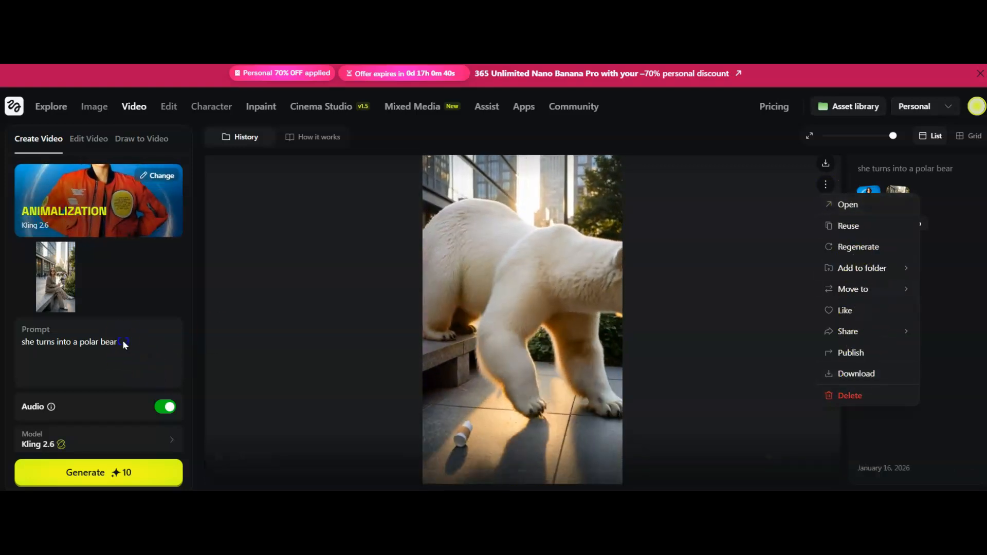
left_click(93, 342)
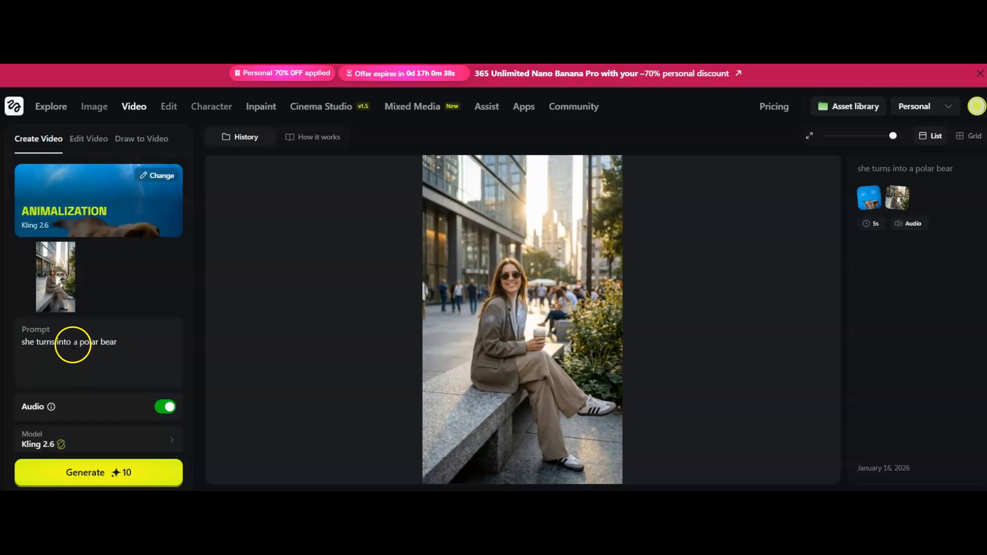
left_click(127, 344)
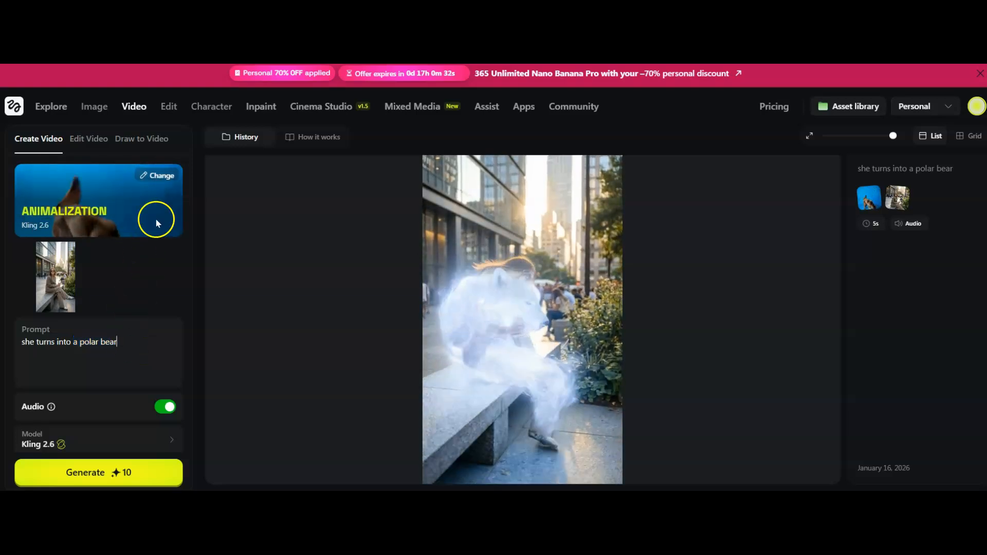
Step: Switch video creation to the Higgsfield DOP model and show all of its presets
mouse_move(140, 117)
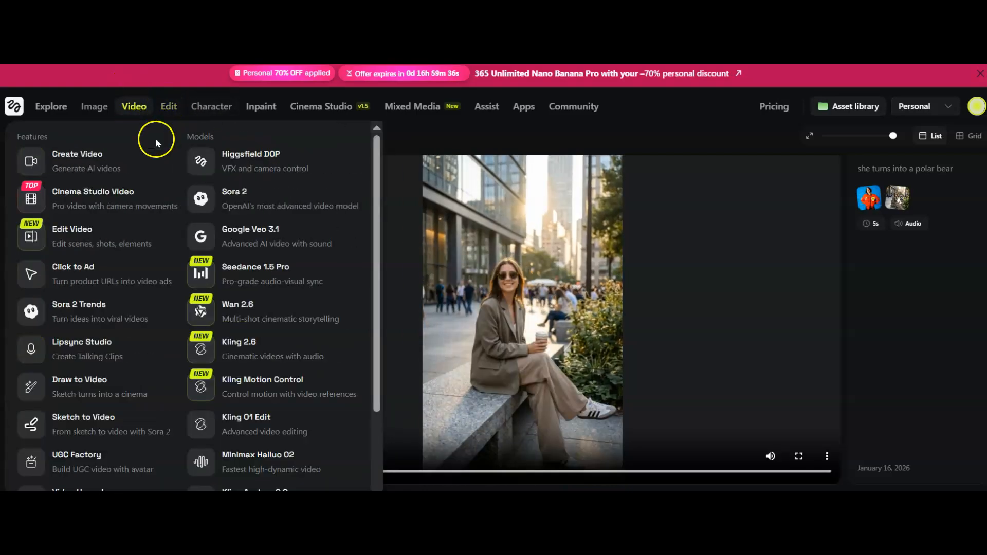
left_click(238, 164)
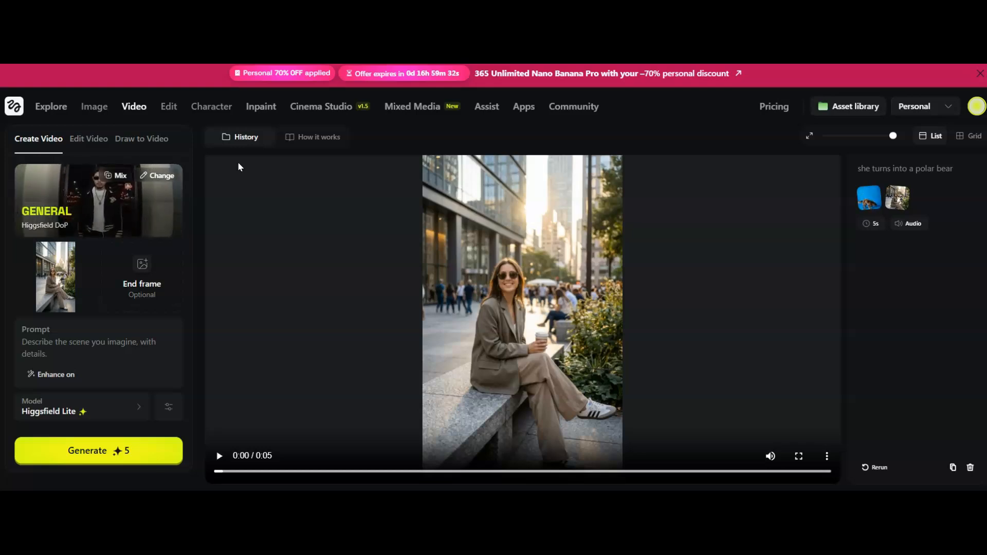
mouse_move(73, 249)
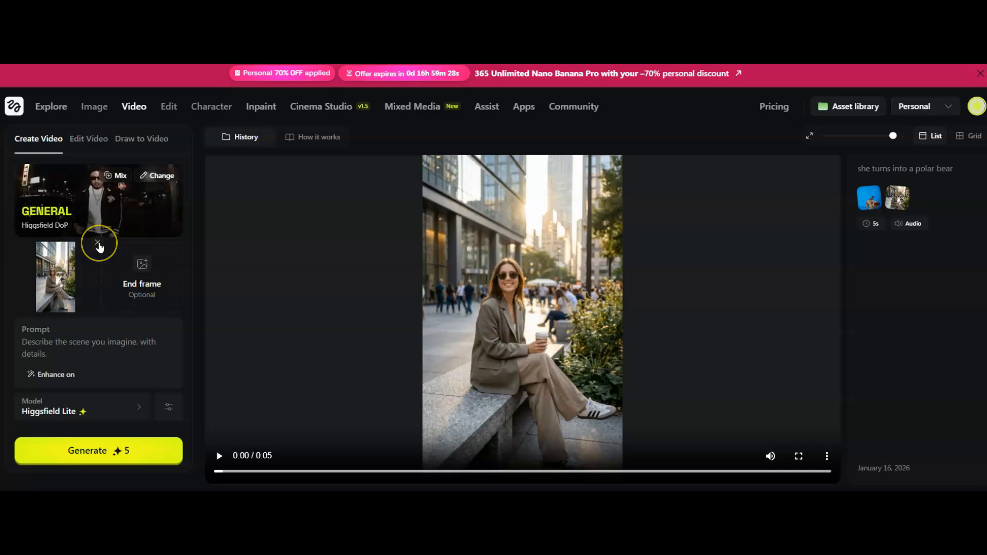
left_click(159, 177)
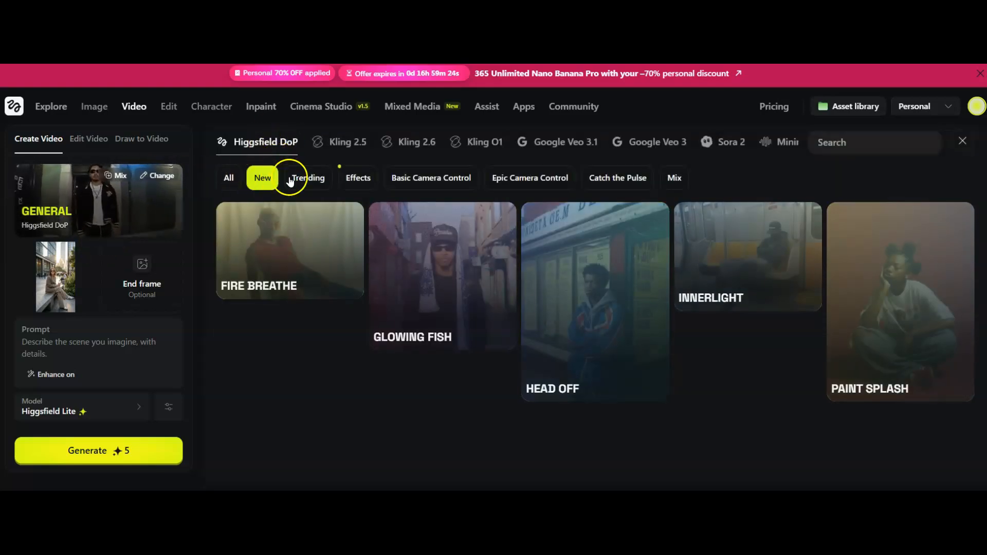
left_click(228, 177)
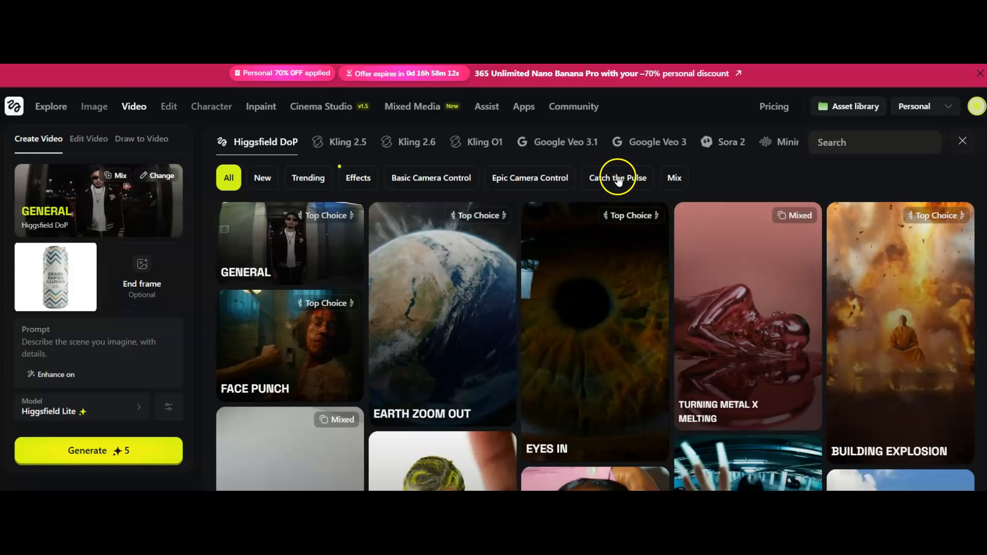
Step: Look through the Catch the Pulse presets offered for Higgsfield DoP
left_click(607, 186)
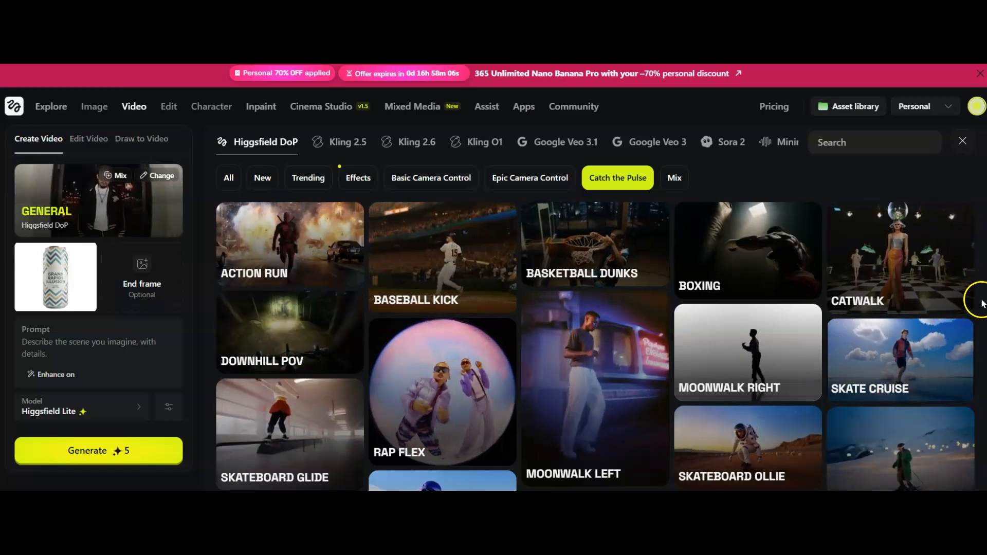
scroll(979, 288, "down", 3)
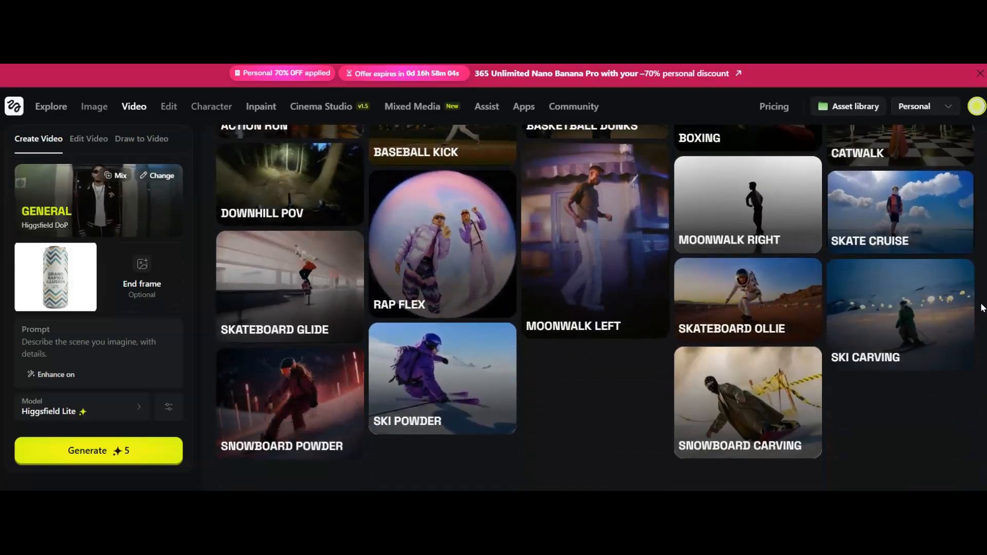
scroll(980, 308, "up", 3)
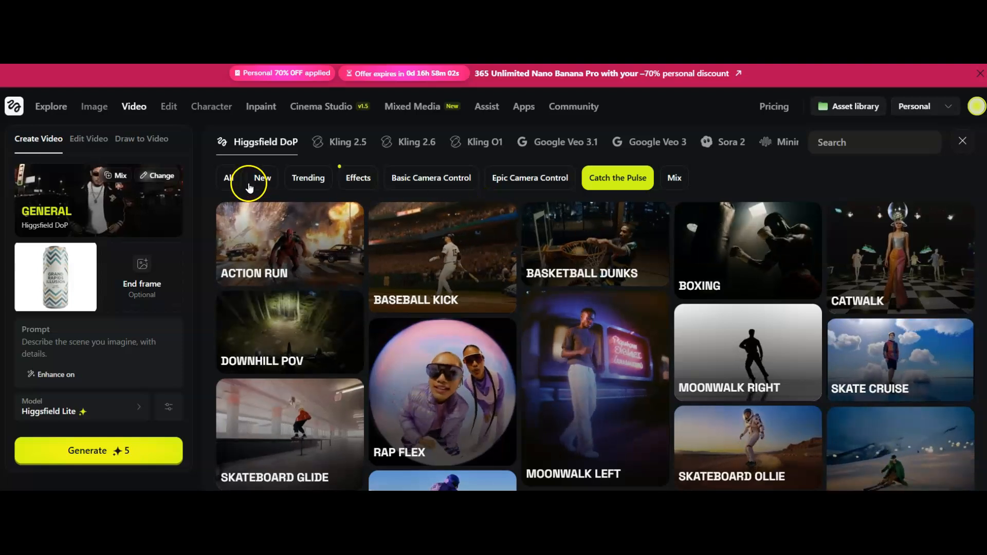
Step: Generate a video of the can with the 3D Rotation preset from all Higgsfield DoP presets and the prompt "rotate around the can"
left_click(228, 178)
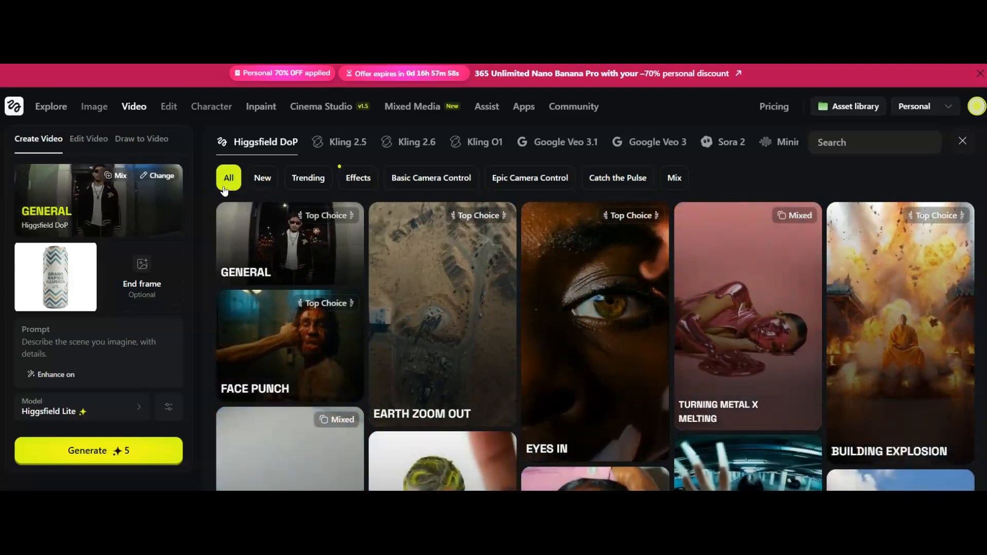
scroll(982, 335, "down", 3)
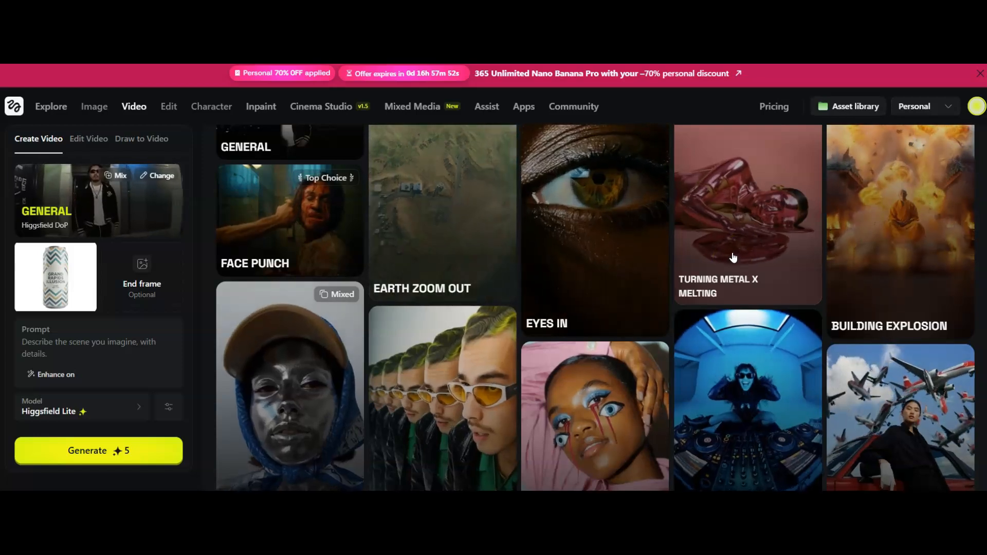
scroll(979, 425, "down", 5)
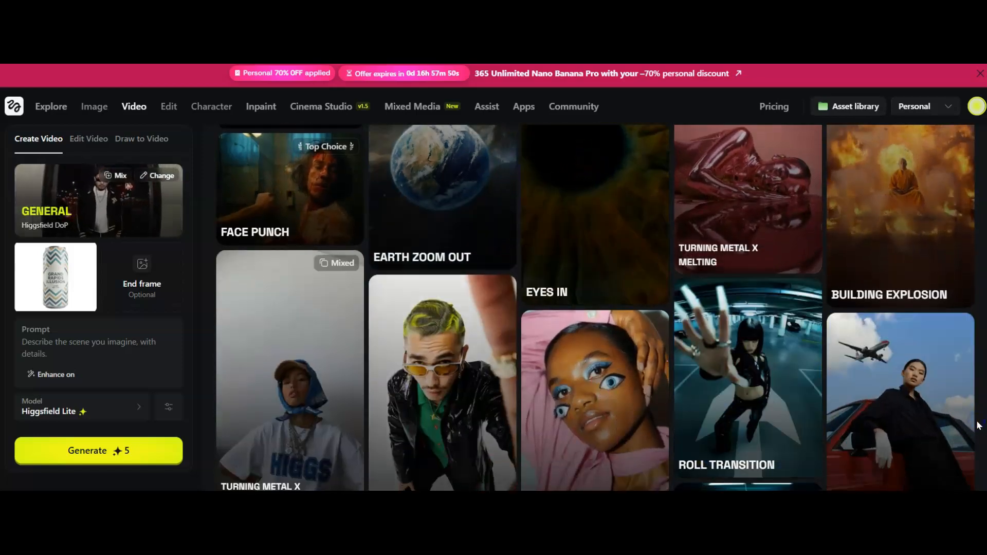
scroll(957, 420, "up", 1)
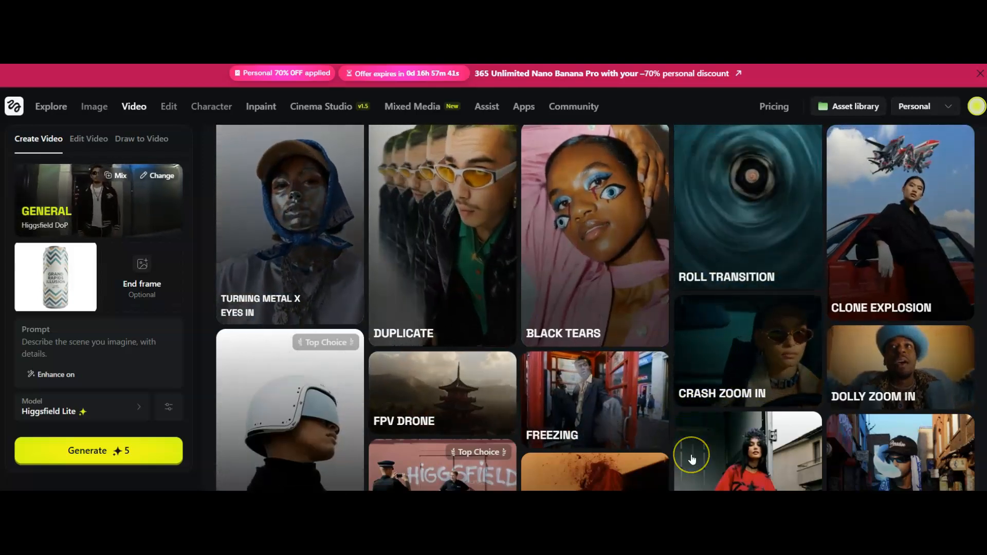
scroll(691, 457, "down", 2)
scroll(692, 459, "down", 4)
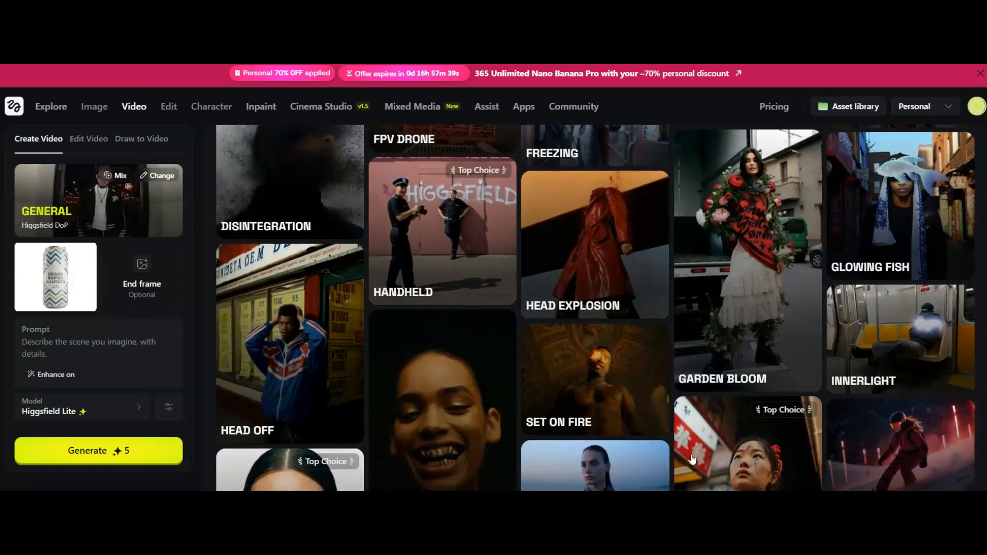
scroll(692, 459, "down", 1)
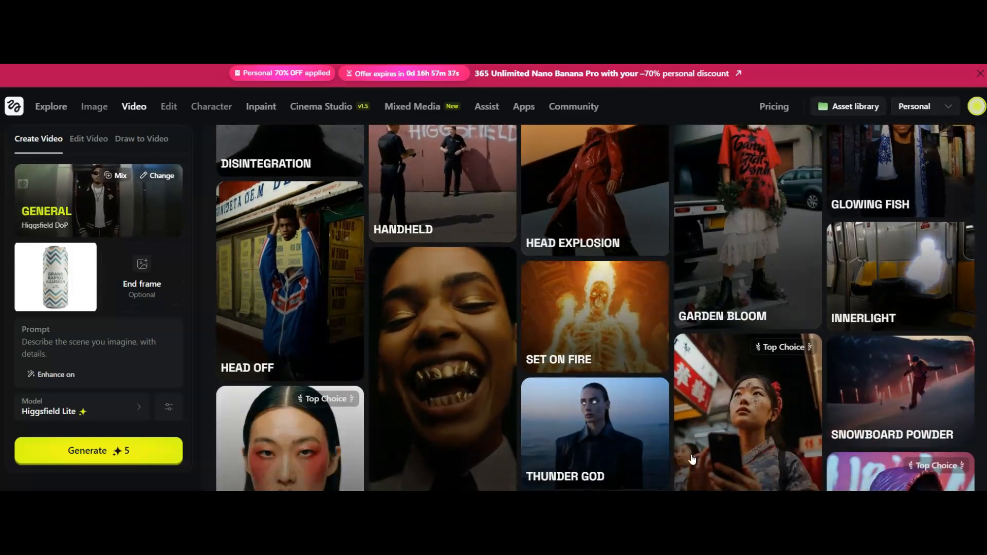
scroll(288, 307, "down", 4)
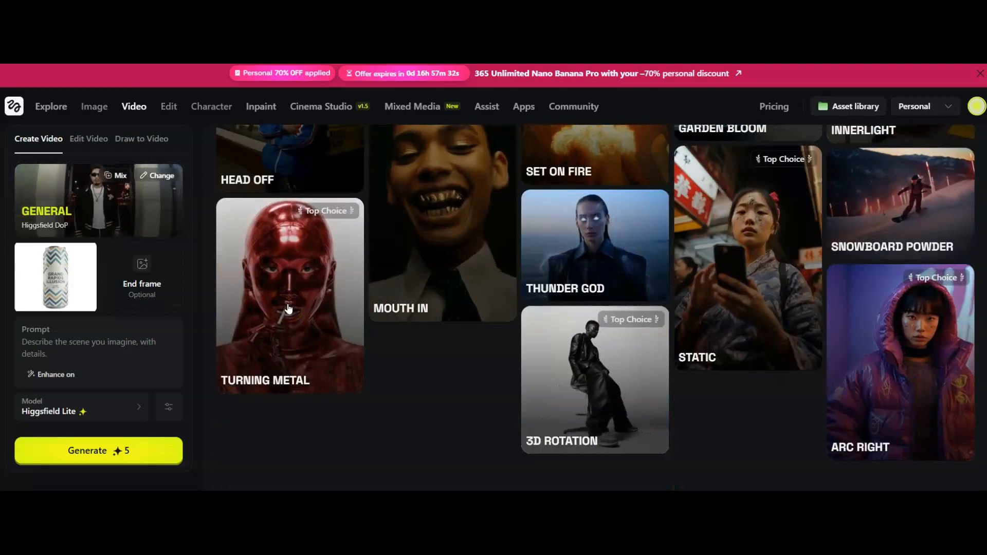
left_click(595, 395)
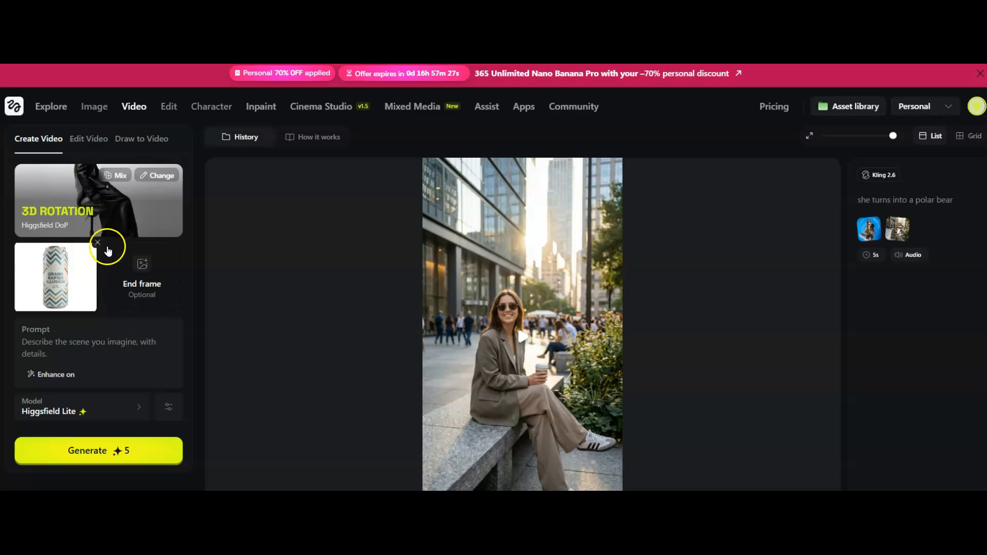
type("rotate around the can")
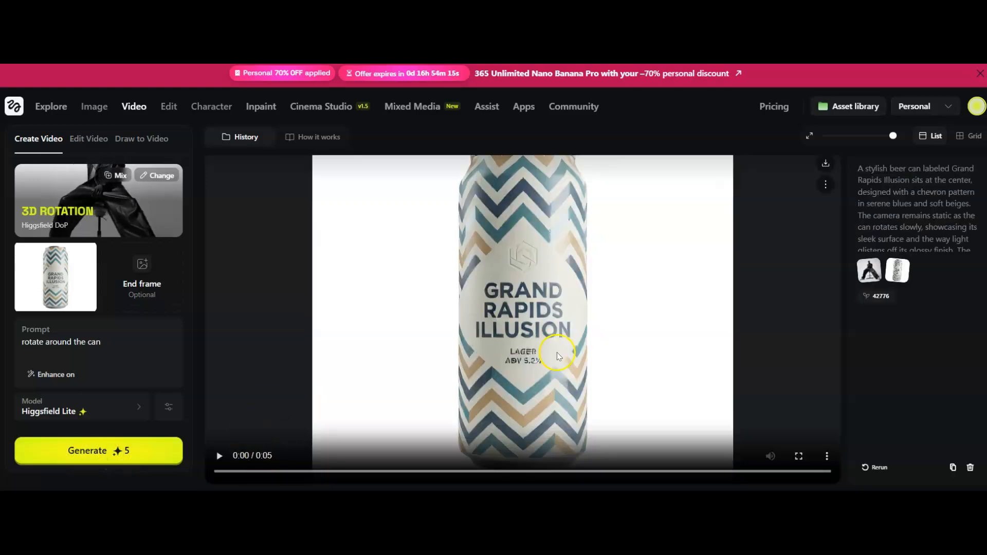
Step: Play the generated video of the rotating can to check the rotation and label
left_click(217, 457)
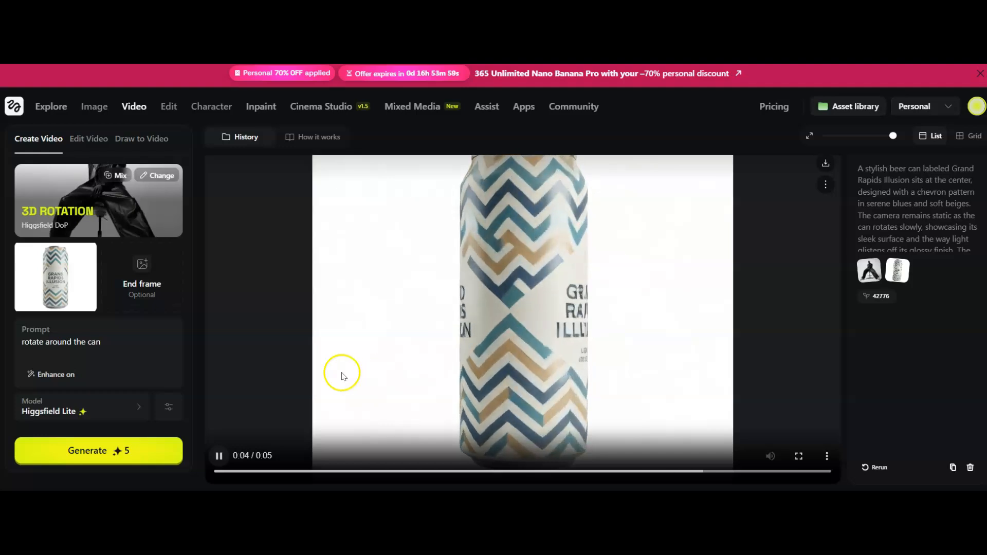
left_click(220, 456)
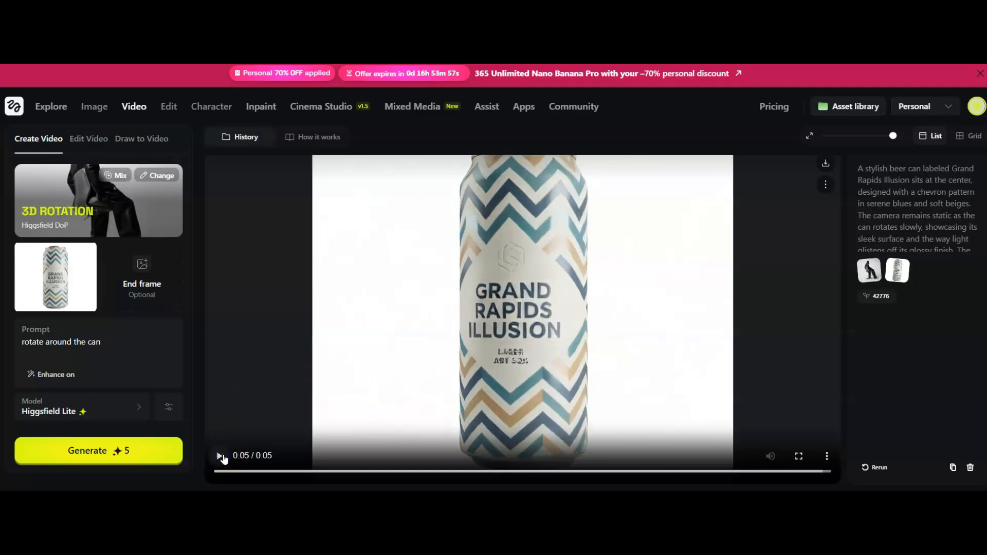
Step: Switch to image generation in Cinema Studio and choose the Panavision Millennium DXL2 as the camera
left_click(329, 107)
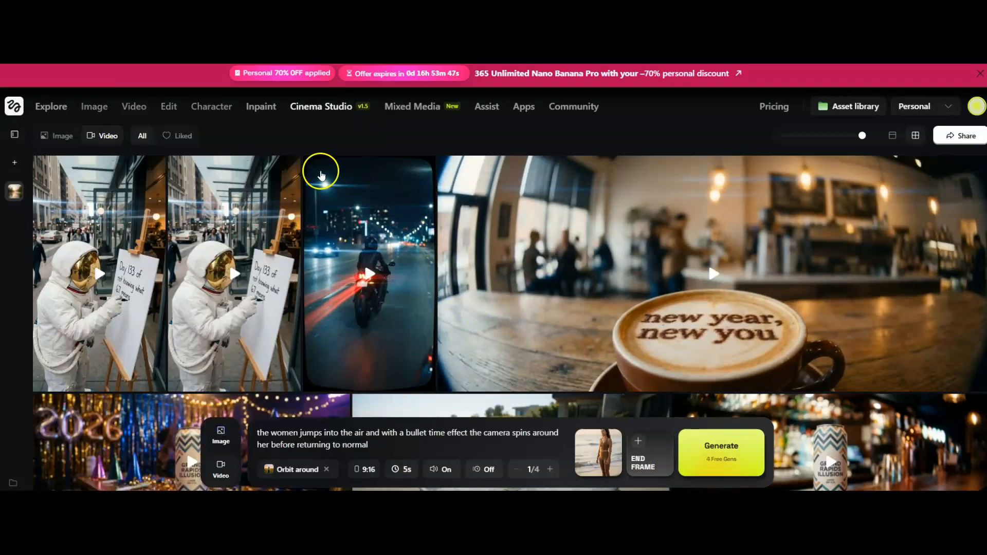
left_click(221, 434)
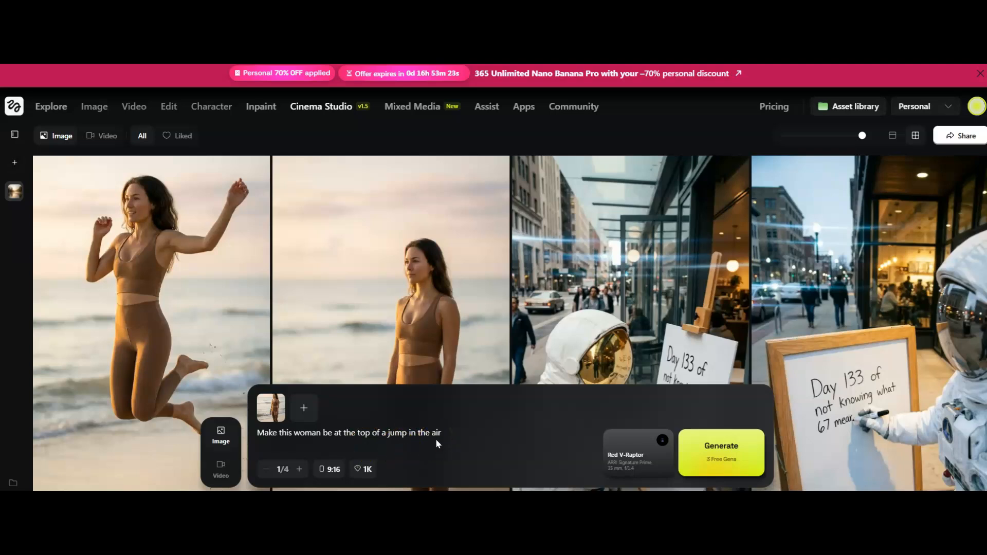
left_click(639, 457)
left_click_drag(489, 242, 488, 302)
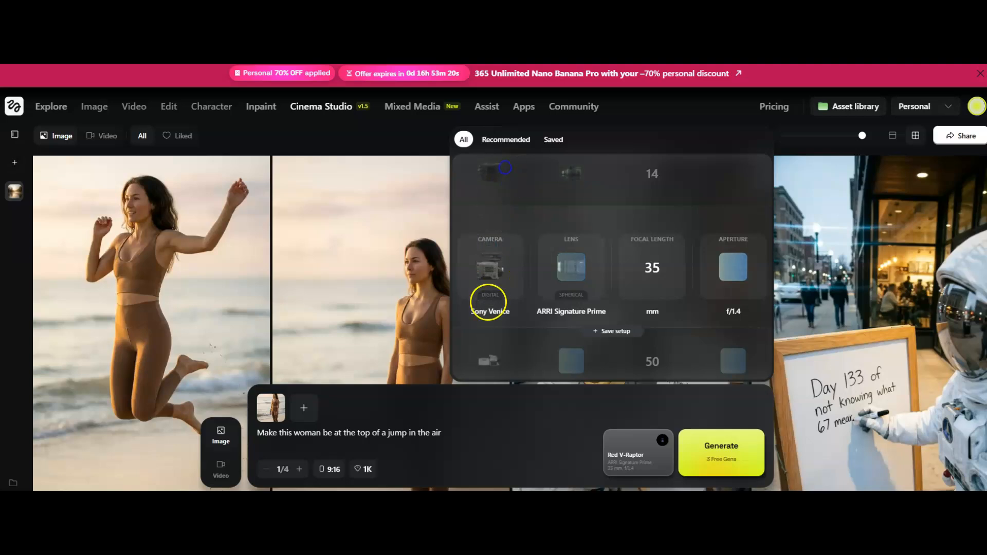
scroll(488, 324, "down", 1)
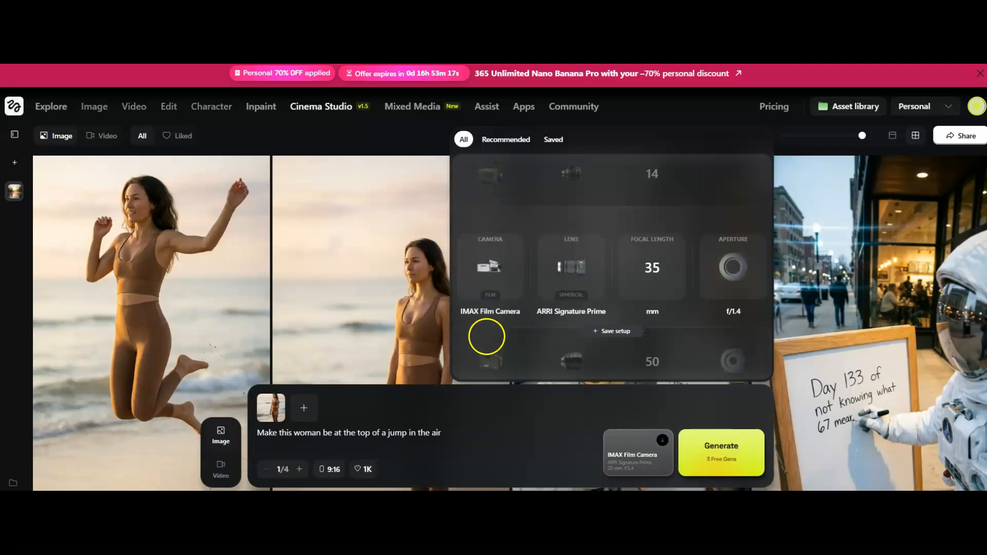
left_click_drag(487, 337, 506, 167)
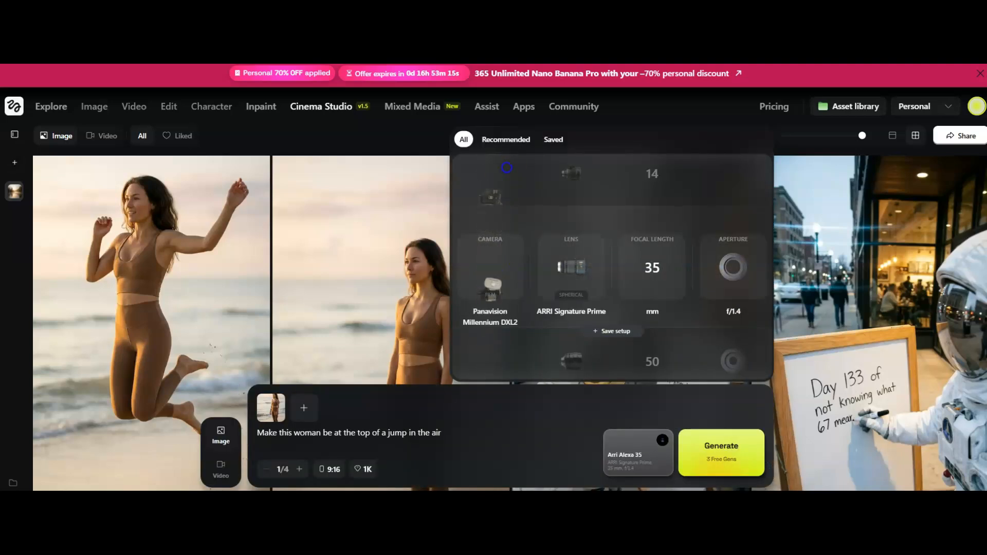
Step: Set the Helios lens, 50 mm focal length and f/4 aperture, and generate the image of the woman at the top of a jump
left_click_drag(576, 256, 579, 158)
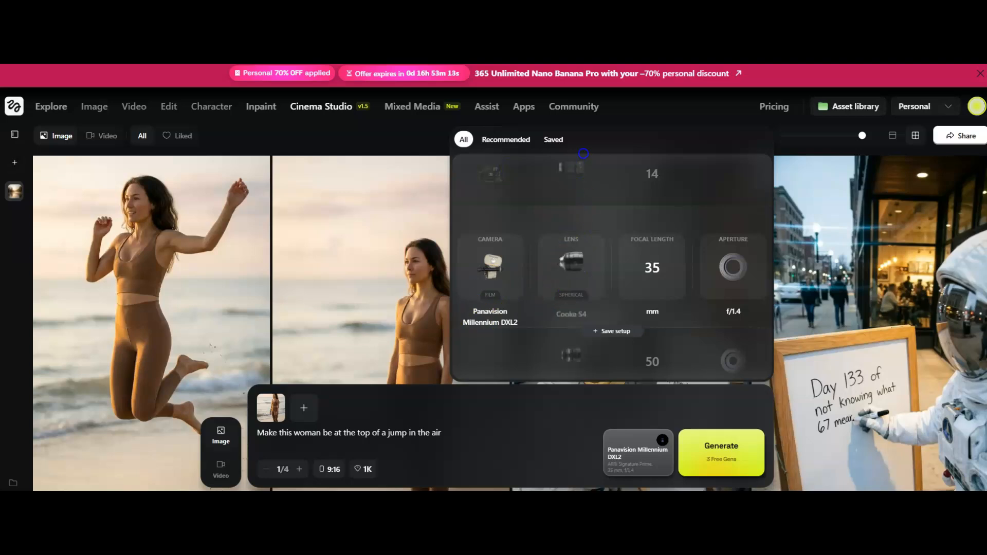
mouse_move(563, 295)
left_mouse_down()
mouse_move(569, 180)
mouse_move(571, 247)
mouse_move(587, 185)
left_mouse_up()
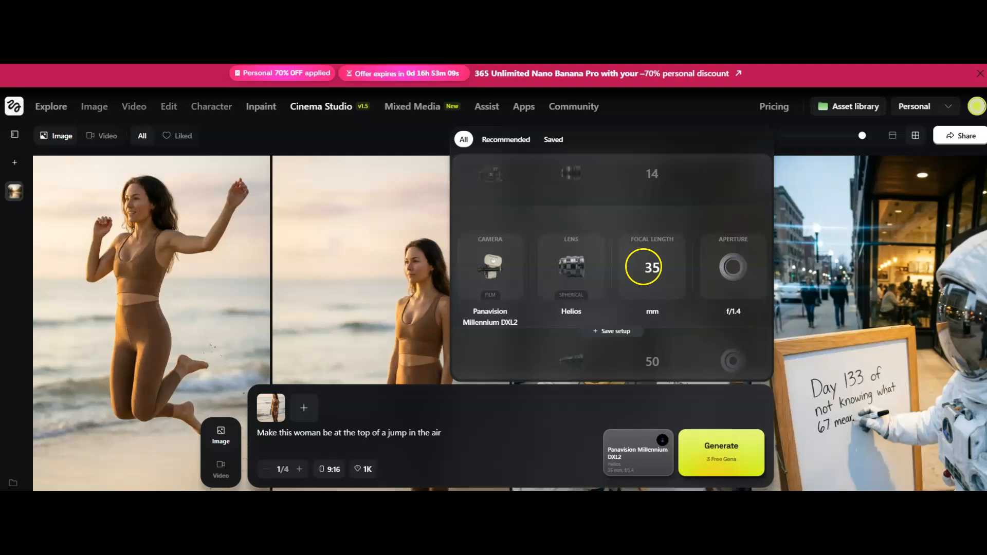
left_click_drag(650, 268, 660, 178)
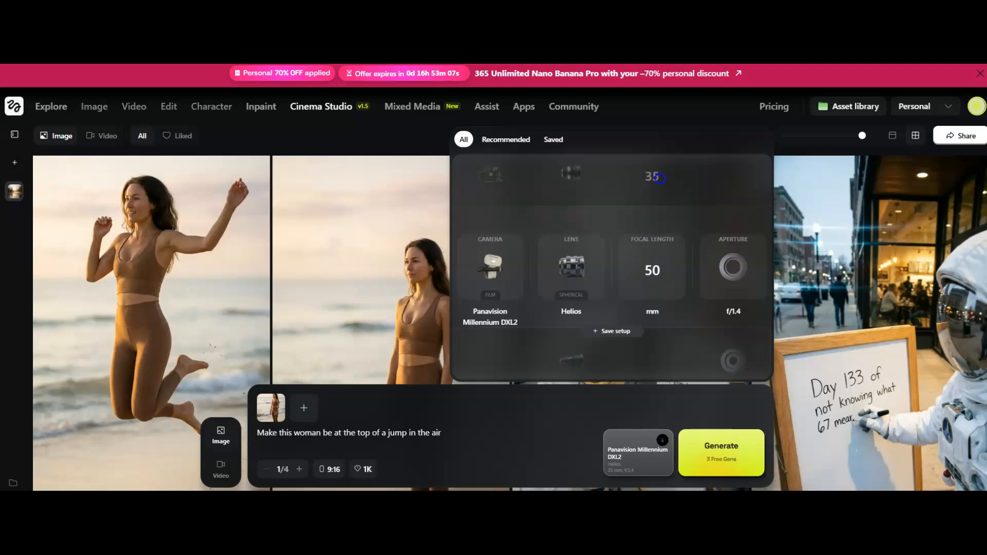
left_click_drag(743, 279, 752, 192)
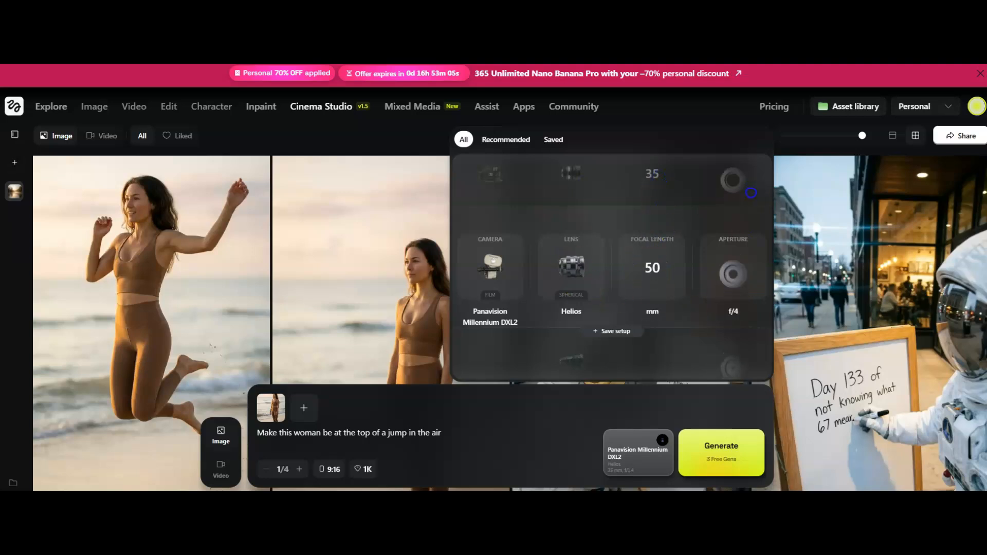
left_click(421, 433)
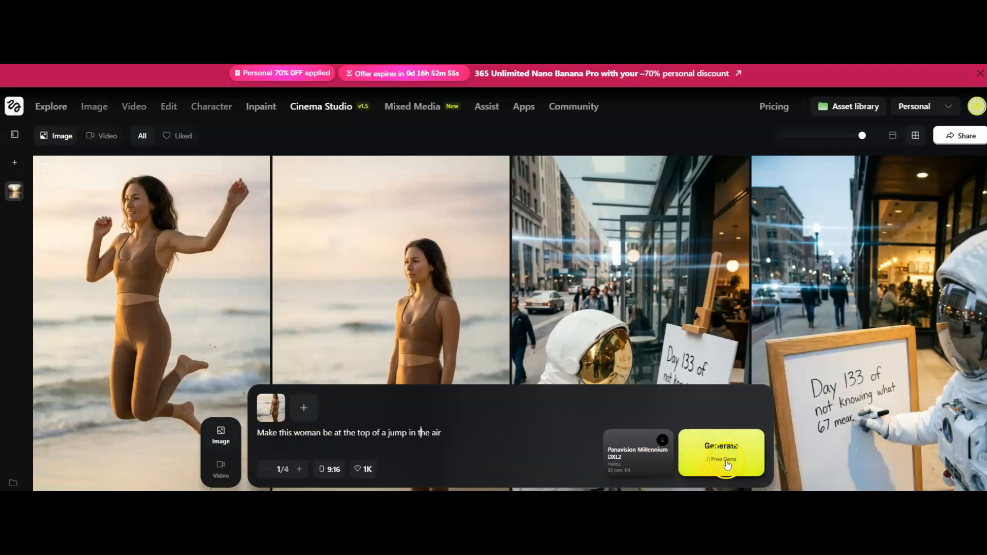
left_click(707, 454)
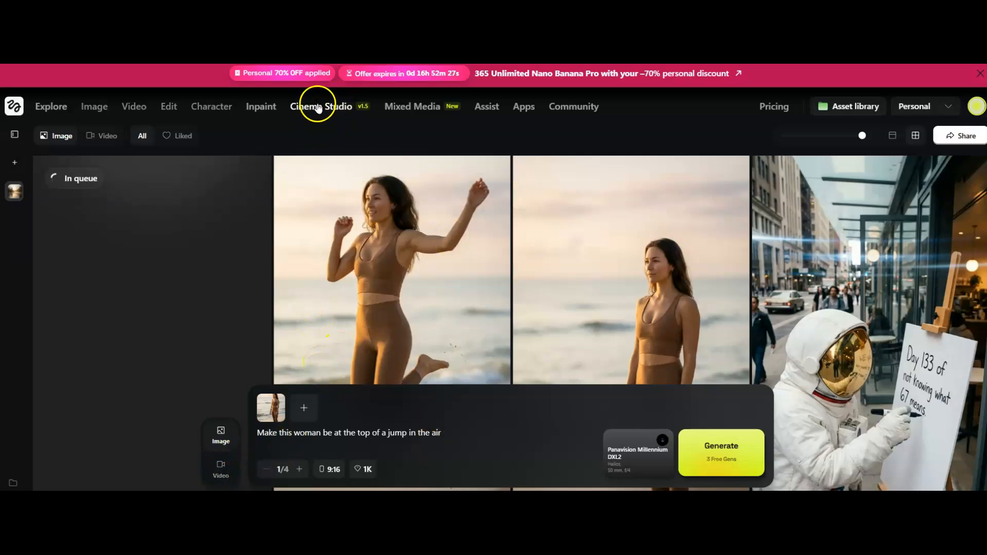
Step: In Cinema Studio's video mode, add the generated jumping-woman image as end frame and shorten the prompt to "the women jumps into the air"
left_click(226, 469)
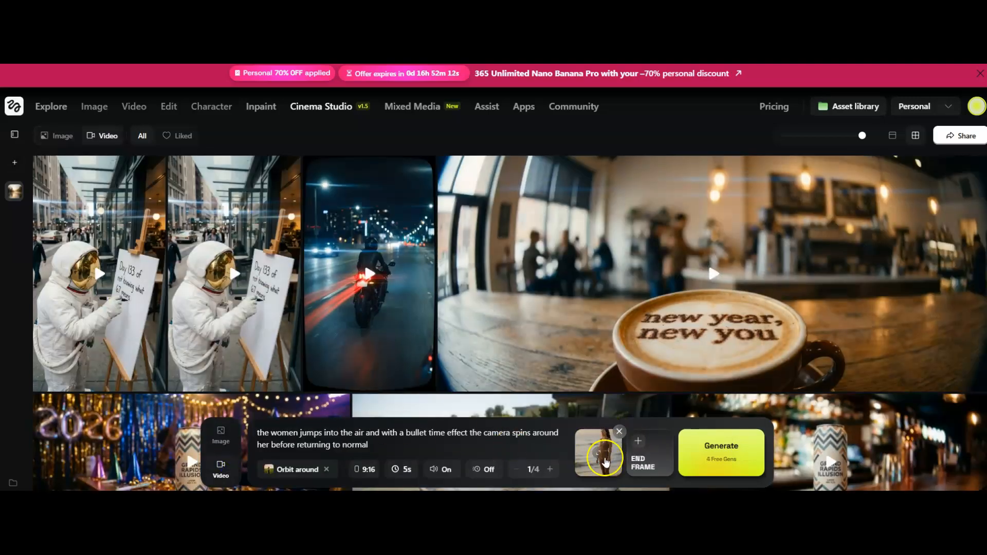
left_click(638, 445)
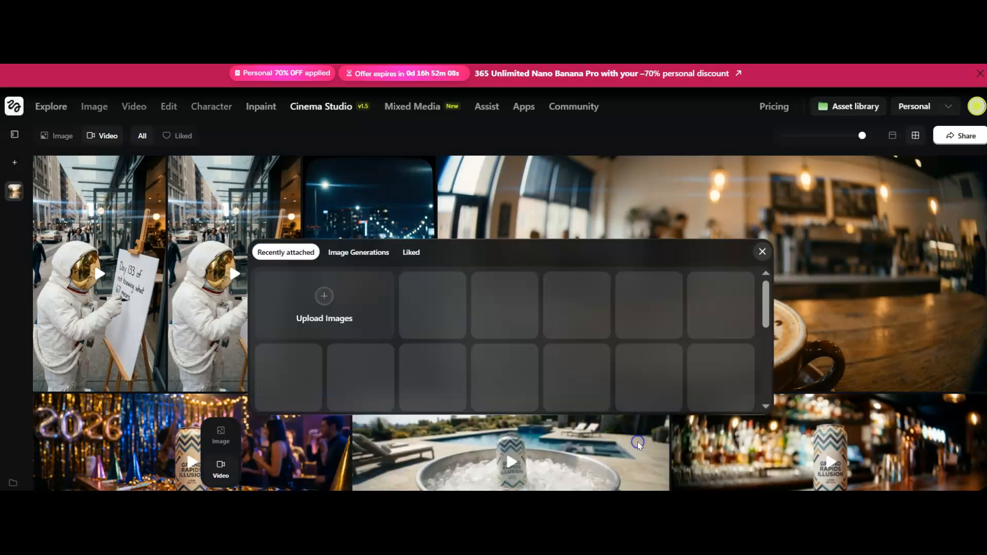
left_click(349, 252)
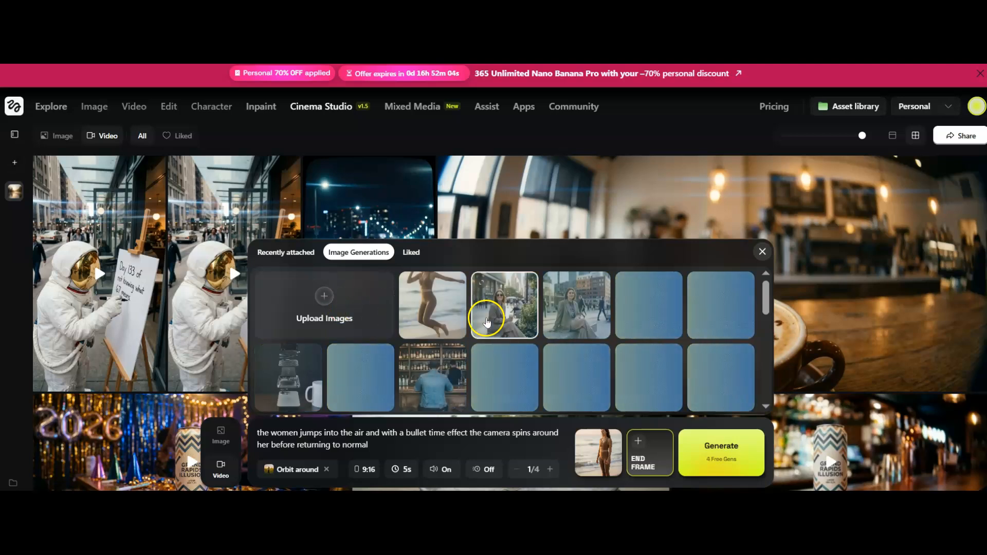
left_click(445, 313)
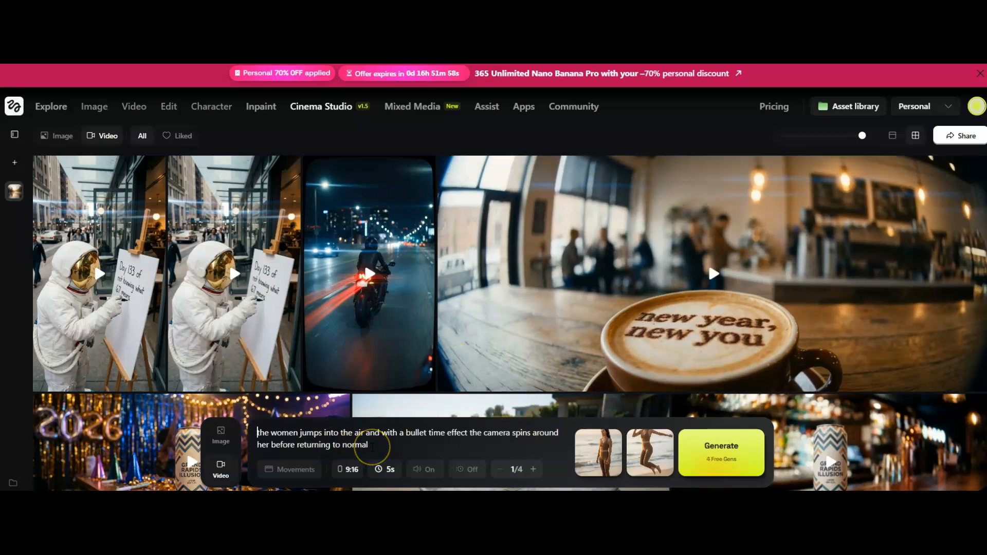
left_click_drag(364, 432, 384, 440)
key("BackSpace")
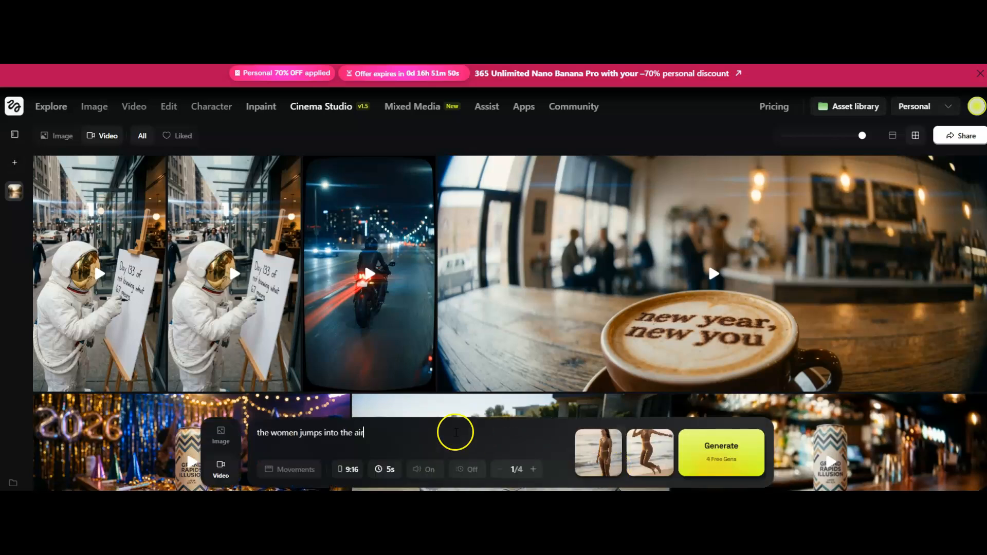
Step: Replace the standing-woman start frame with the jumping-woman image and look through the available camera movements
mouse_move(606, 443)
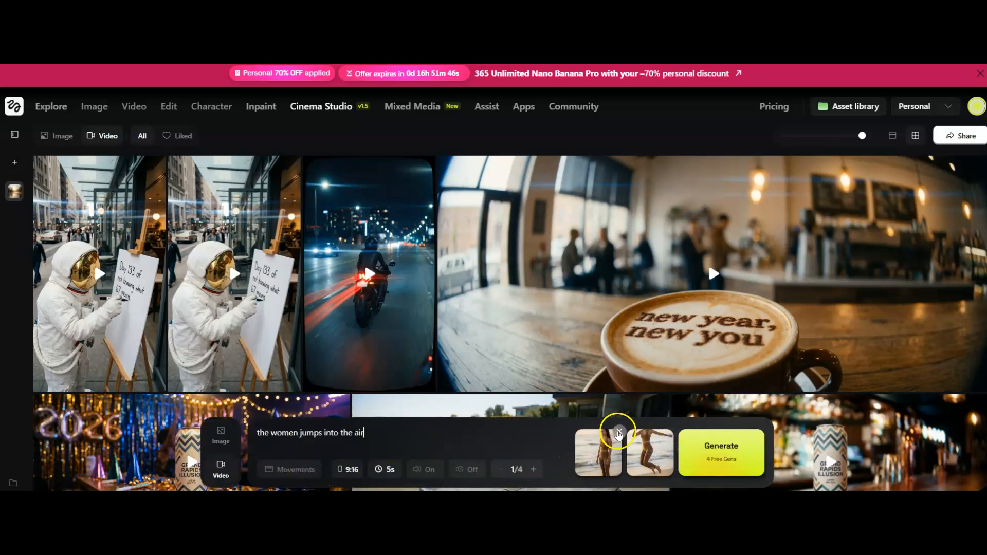
left_click(619, 434)
left_click_drag(650, 452, 594, 455)
left_click(295, 470)
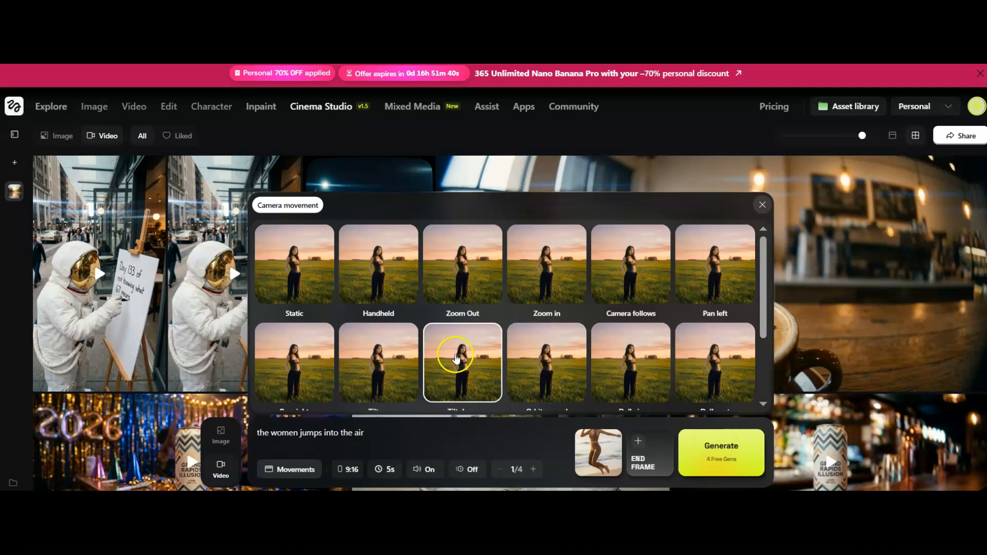
left_click_drag(764, 302, 763, 387)
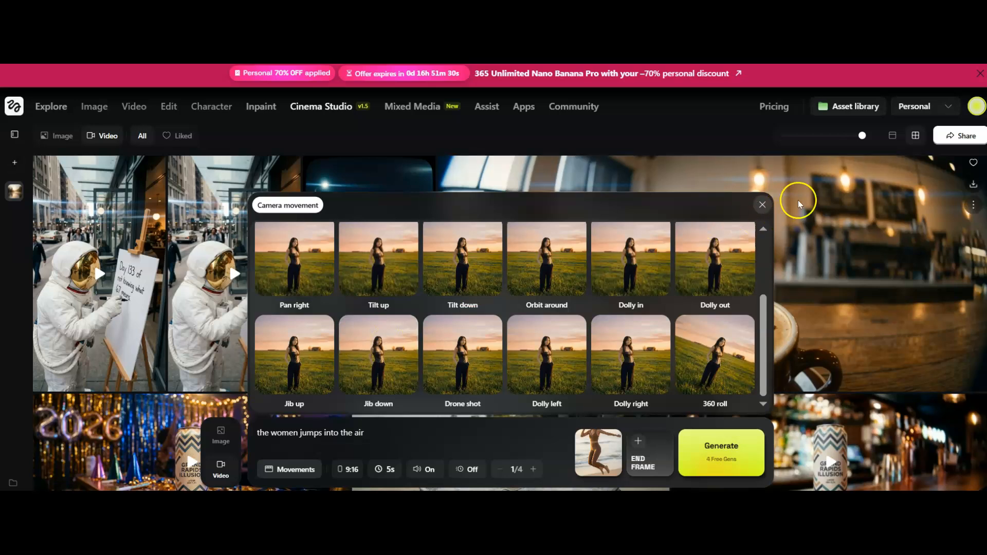
left_click(761, 205)
Step: Replace the jumping-woman start frame with the generated image of the woman in a blazer sitting in the city plaza
left_click(614, 432)
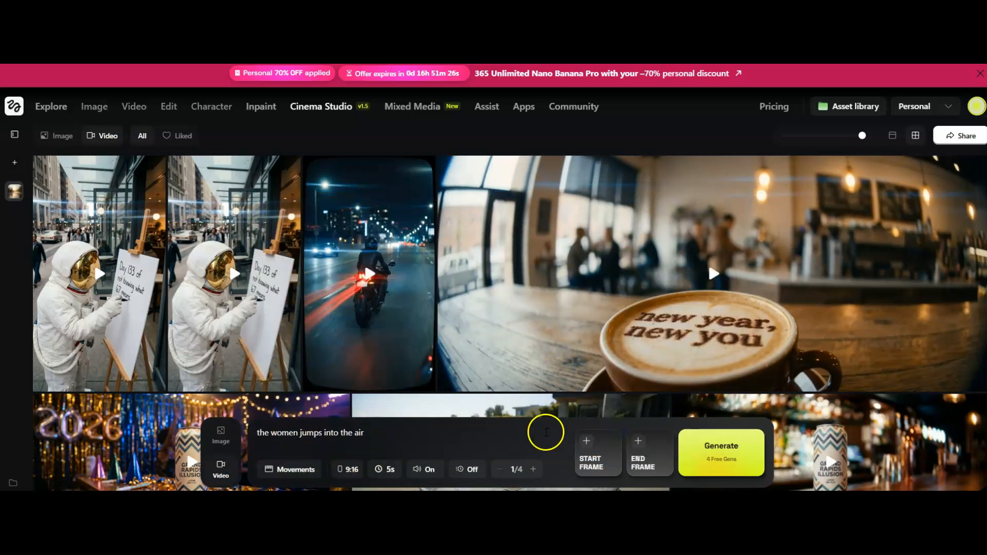
left_click(603, 451)
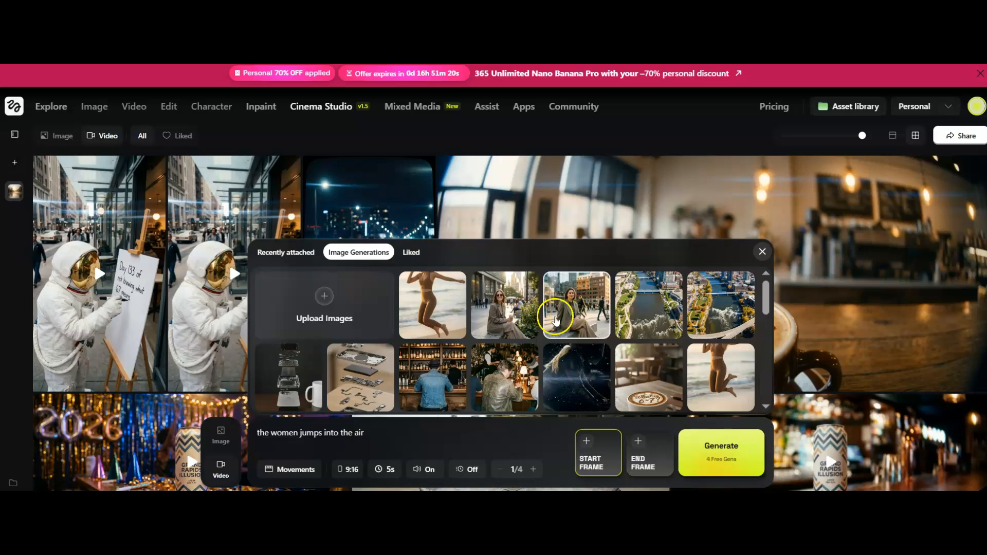
left_click(576, 315)
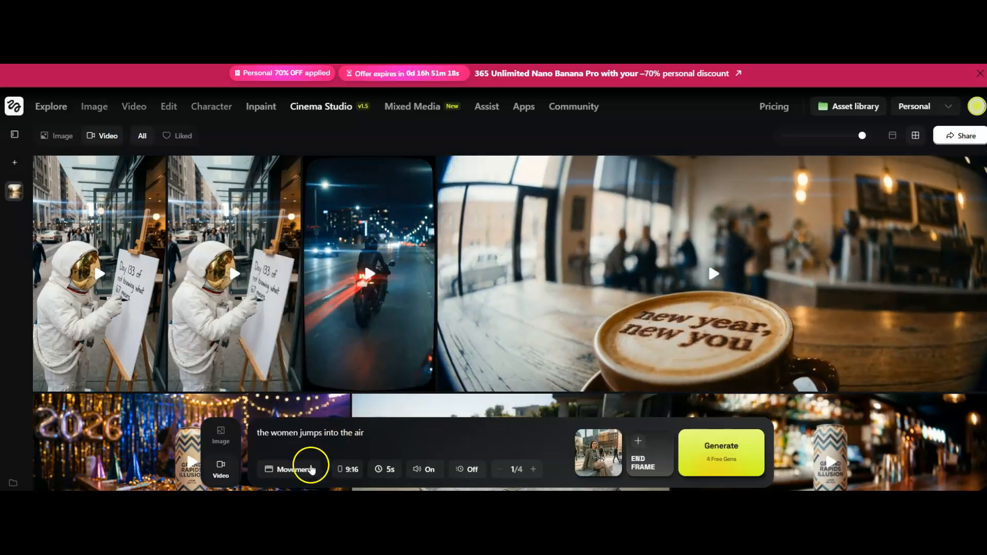
Step: Choose the Drone shot camera movement and generate the video
left_click(293, 470)
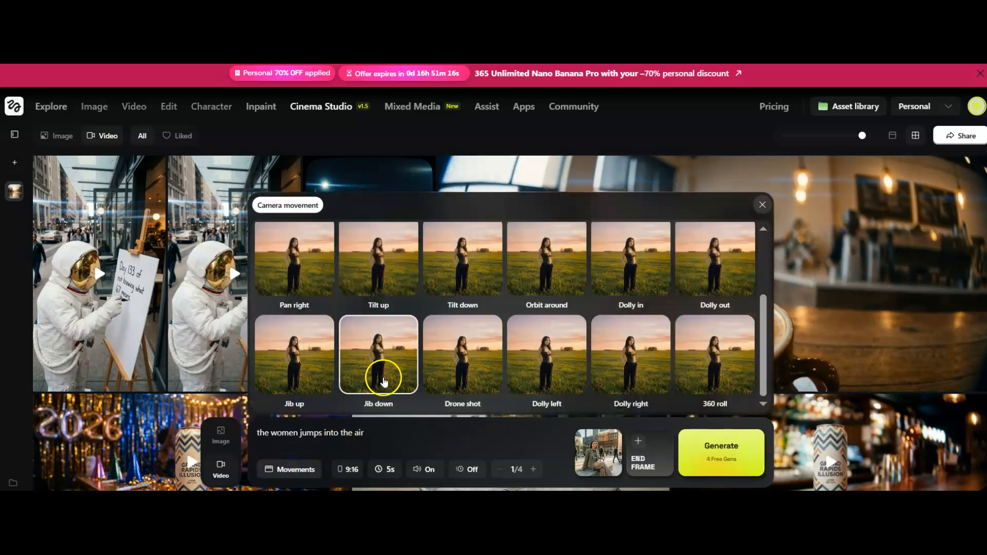
mouse_move(764, 313)
left_mouse_down()
mouse_move(767, 249)
mouse_move(767, 320)
left_mouse_up()
left_click(462, 354)
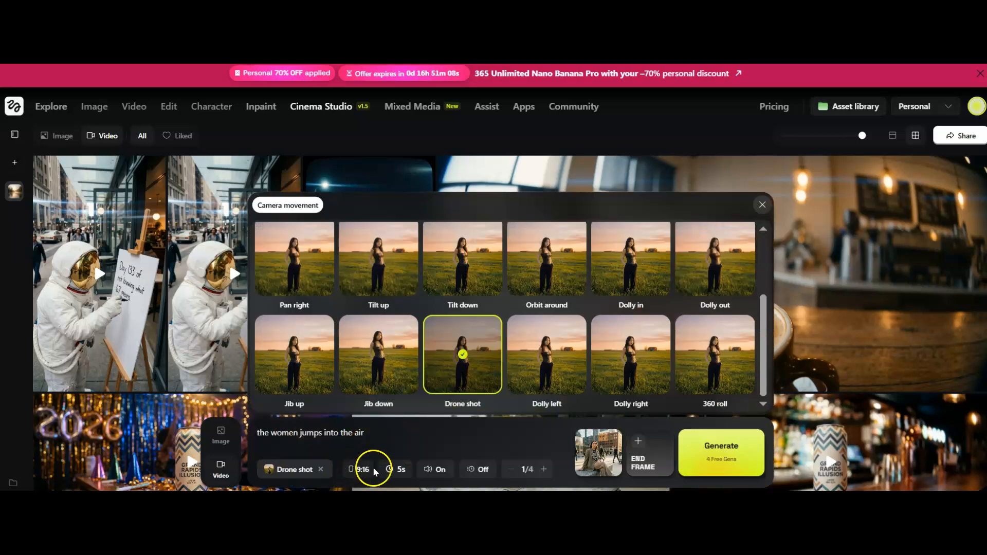
left_click(762, 205)
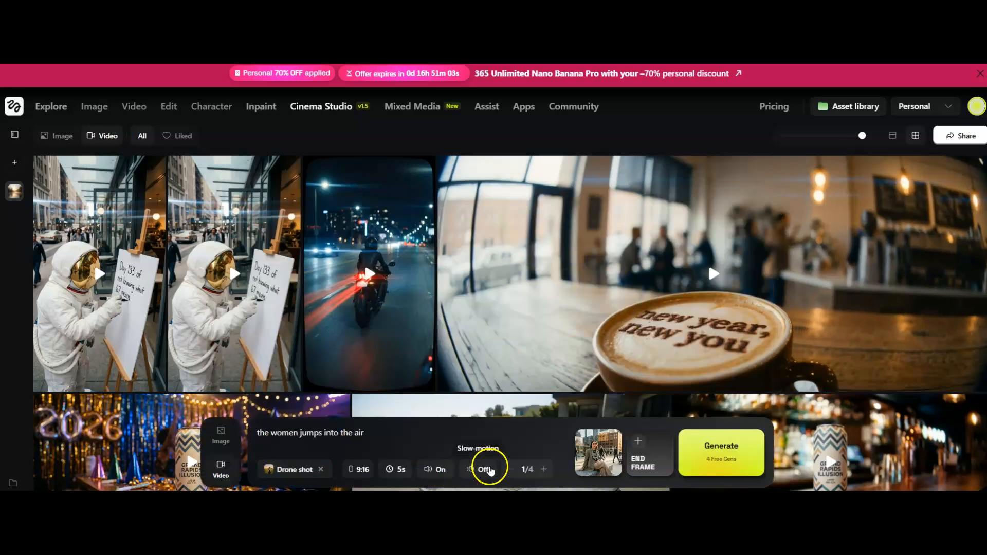
left_click(726, 449)
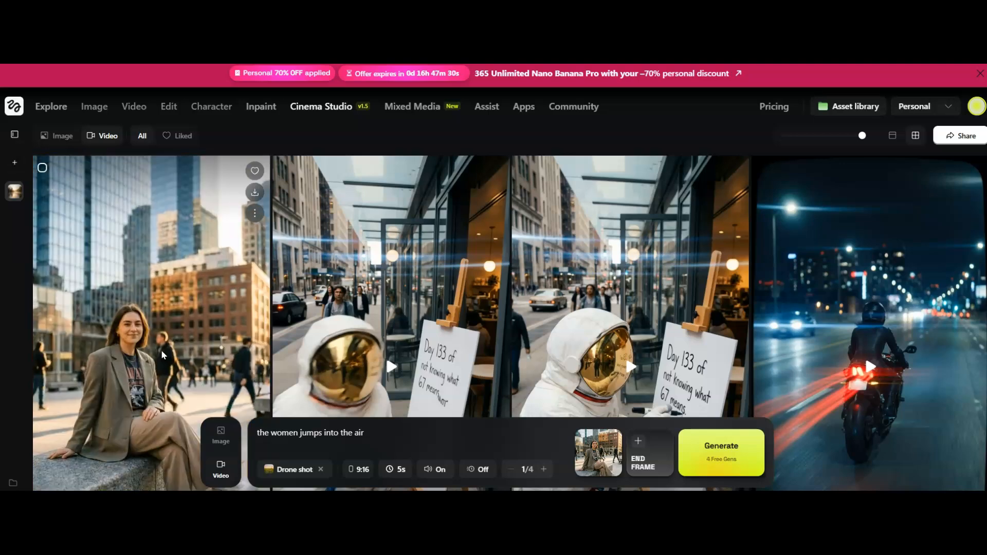
Step: Play the generated drone-shot video of the woman jumping and download it
left_click(142, 327)
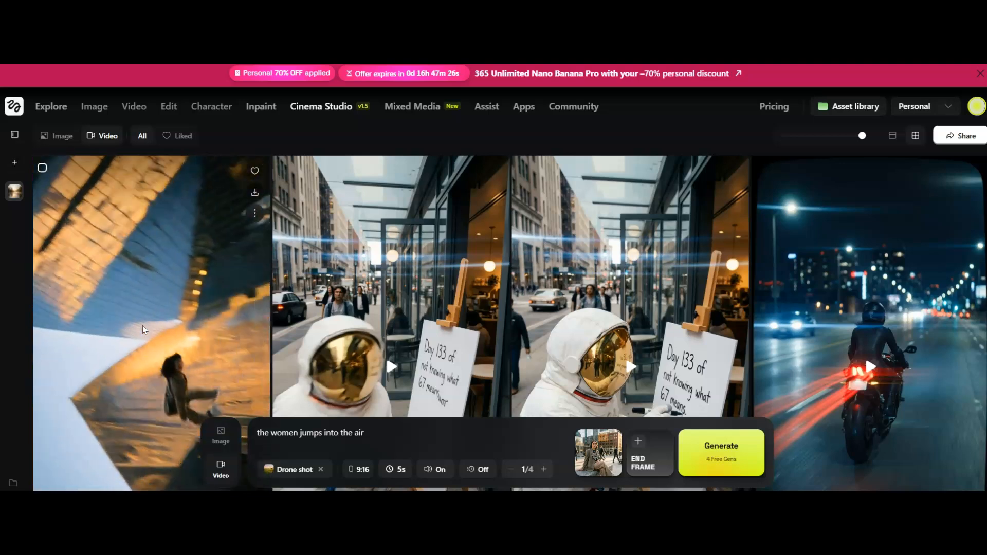
left_click(256, 188)
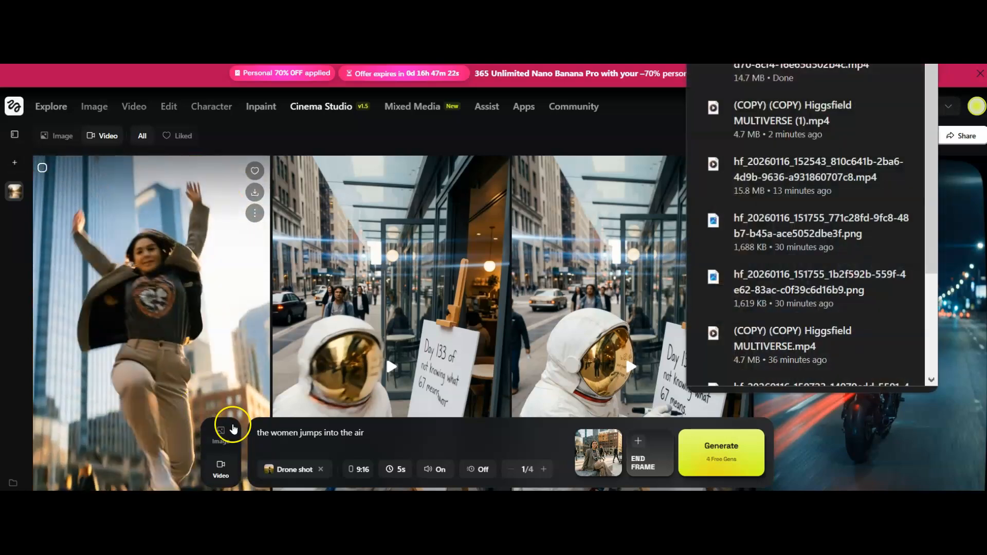
Step: Replace the prompt with "tilt up towards the sun" and generate another video from the same start frame
left_click(362, 434)
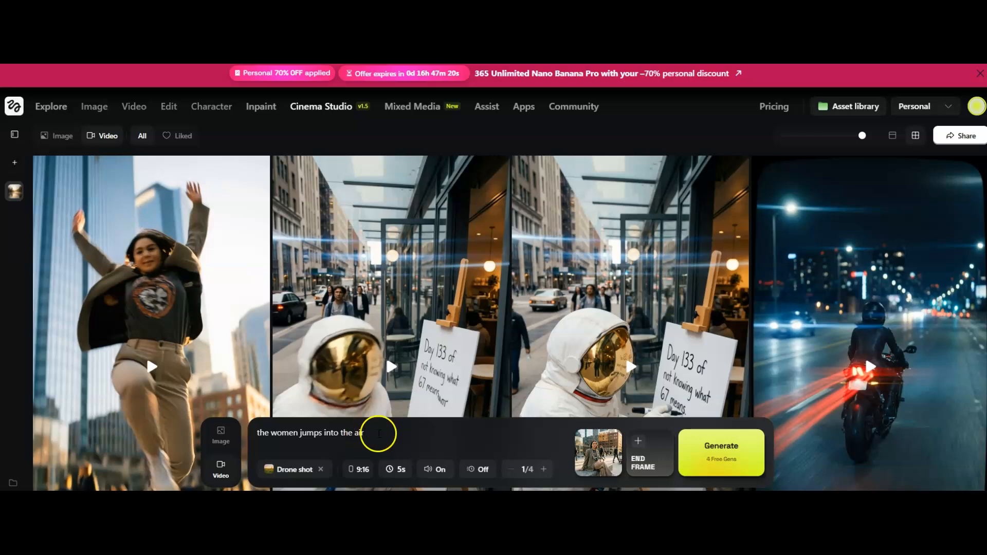
key("ctrl+a")
key("BackSpace")
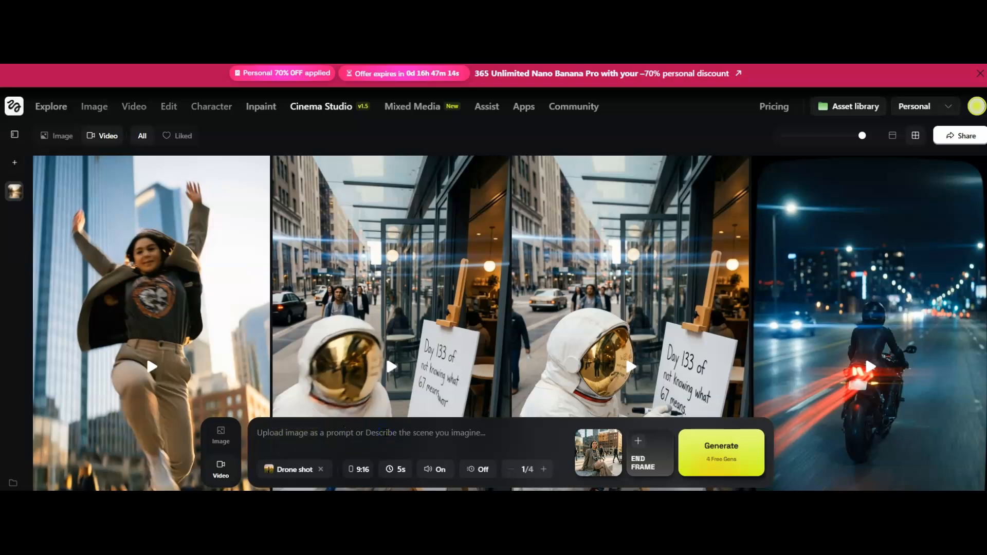
type("tilt up")
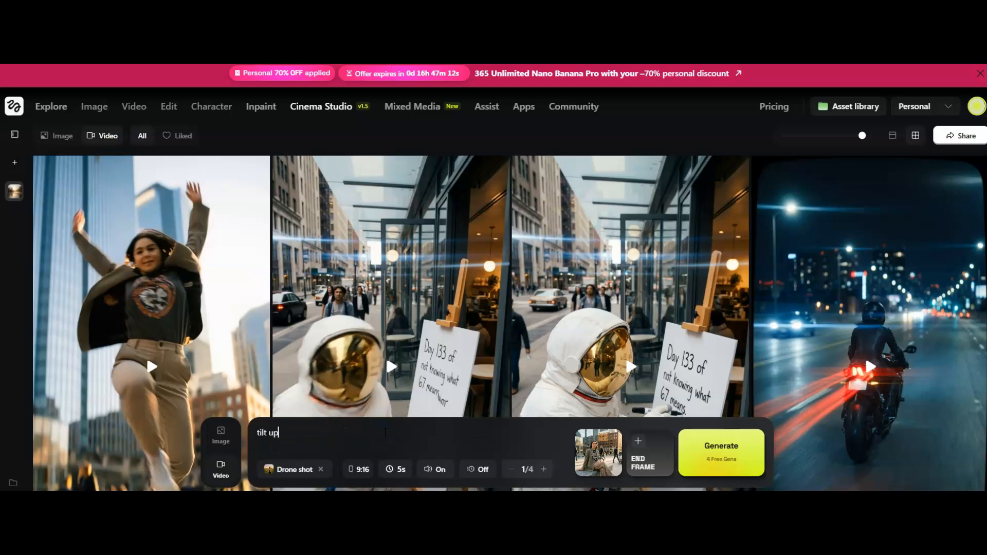
type(" towards the sun")
left_click(708, 455)
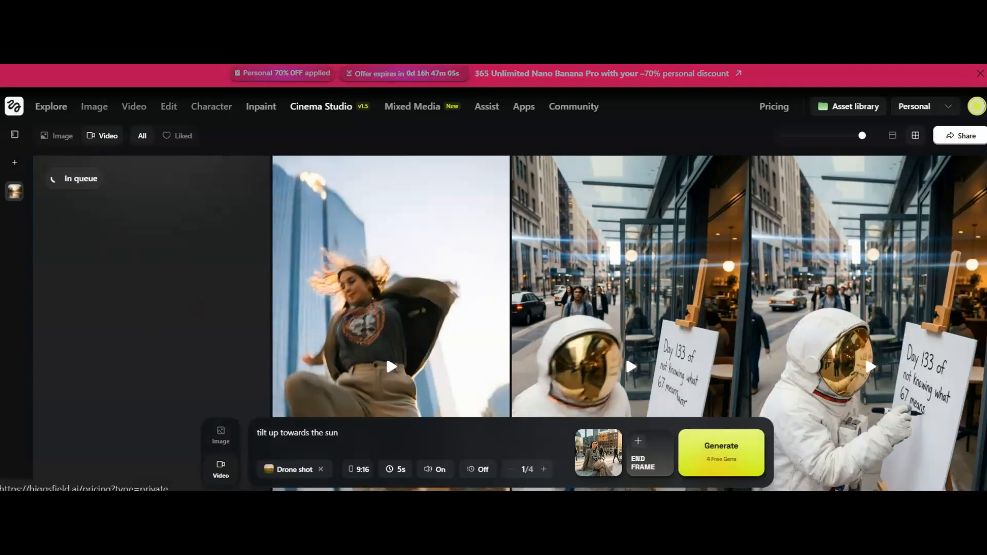
Step: Review the generated Tilt up video together with its prompt and preset details
left_click(158, 338)
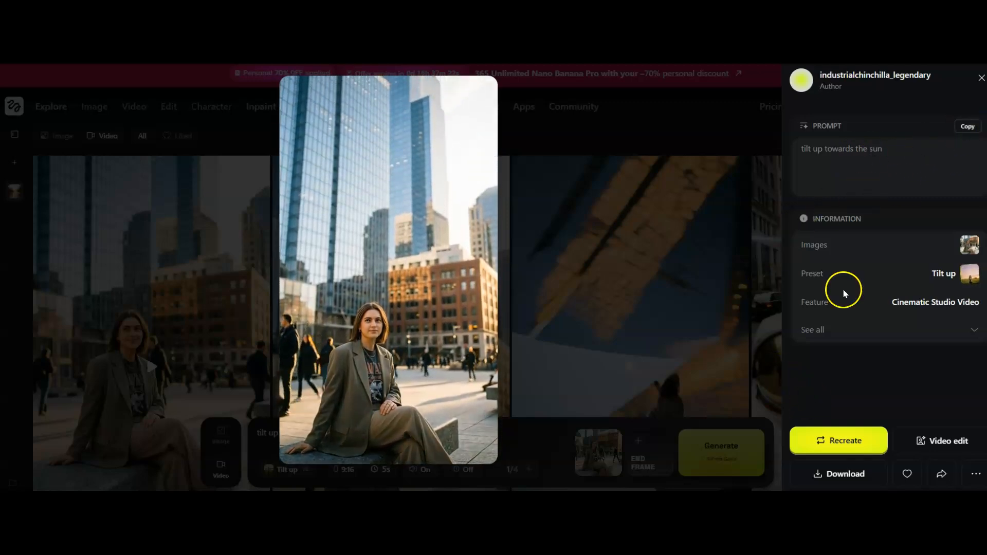
left_click(981, 78)
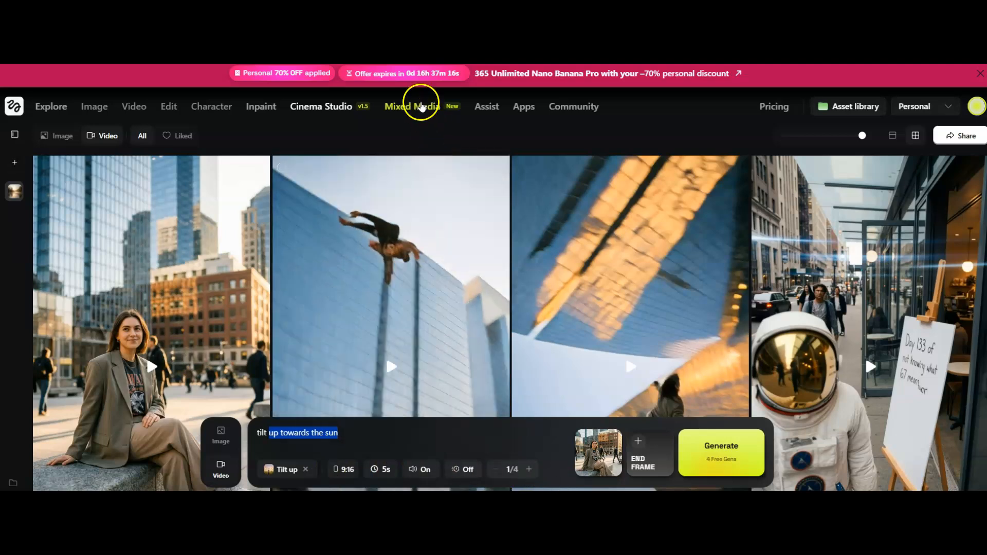
Step: Switch to Mixed Media and show all presets for the loaded motorcycle video
left_click(393, 107)
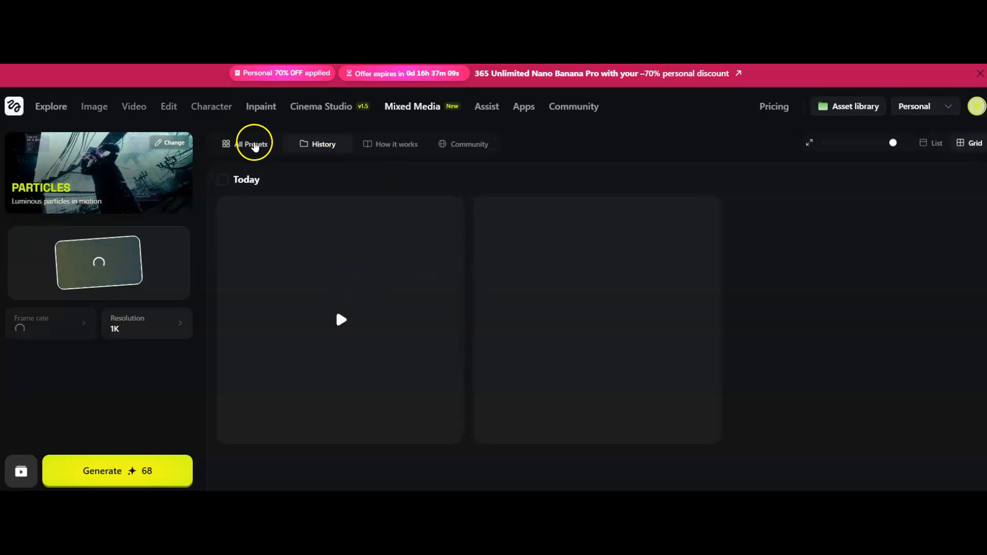
left_click(255, 147)
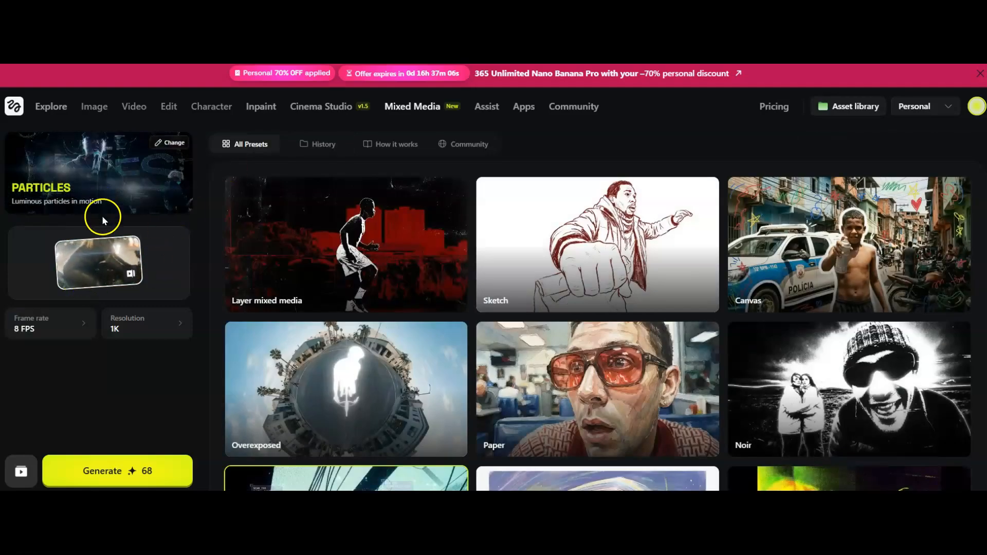
left_click(98, 265)
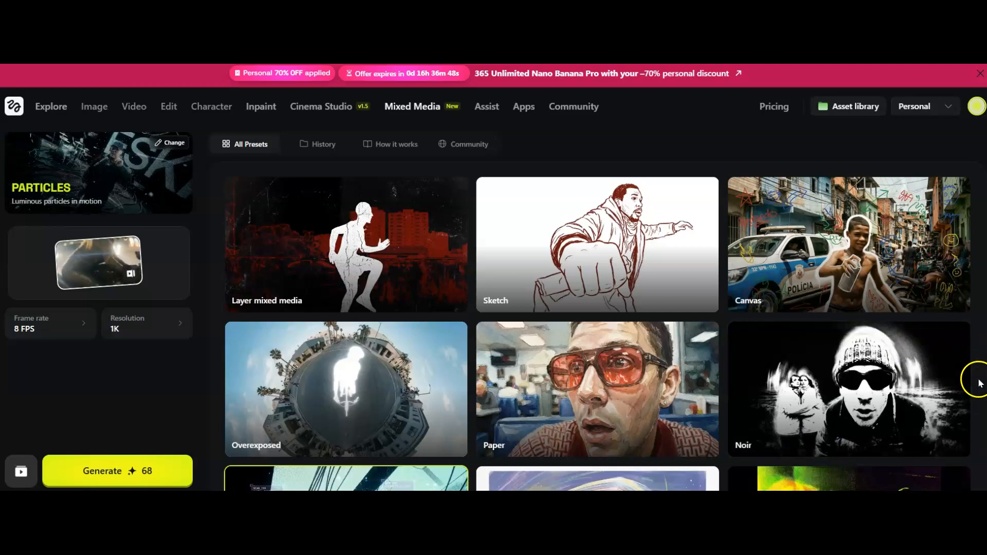
Step: Browse the Mixed Media presets and select Multiverse in place of Particles
scroll(979, 385, "down", 1)
scroll(979, 385, "down", 2)
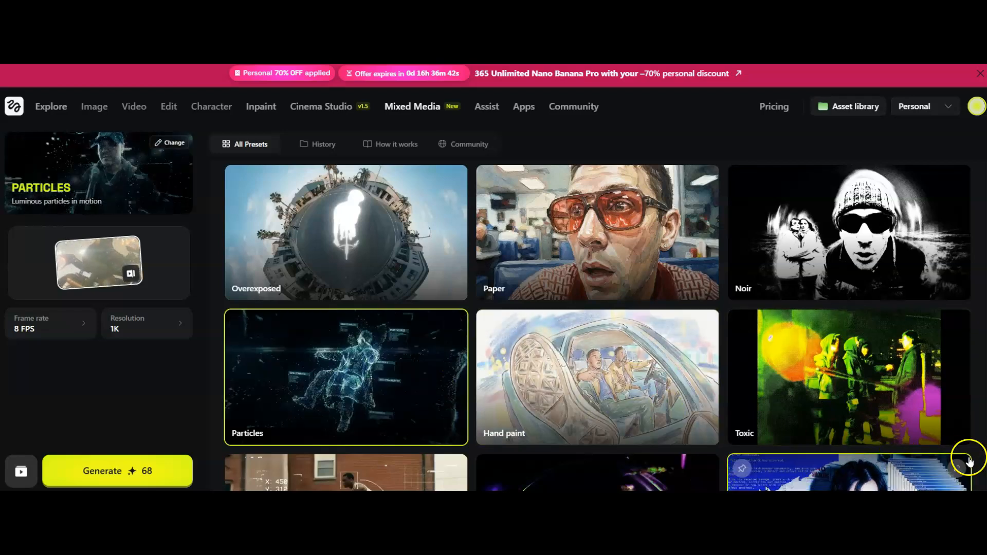
scroll(974, 473, "down", 1)
scroll(974, 473, "down", 5)
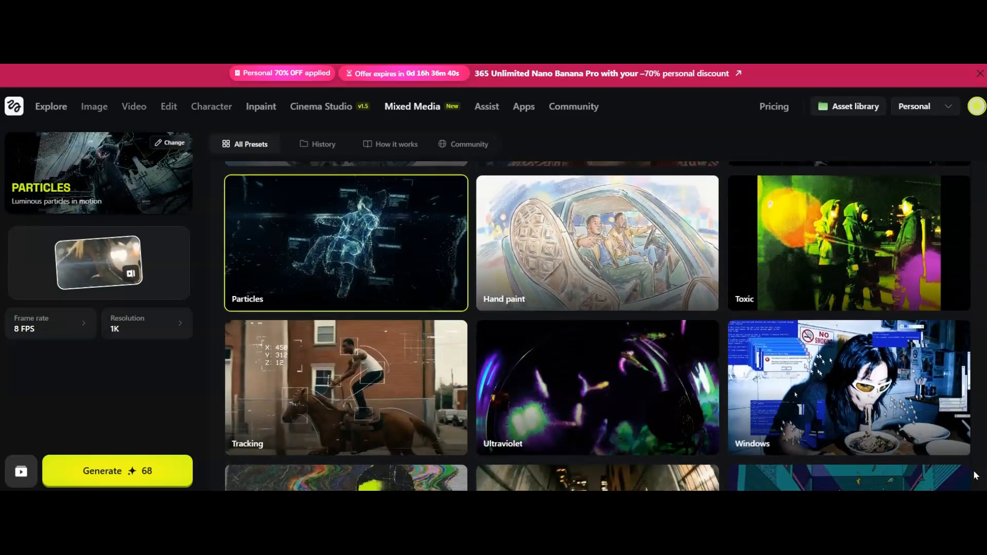
scroll(975, 473, "down", 3)
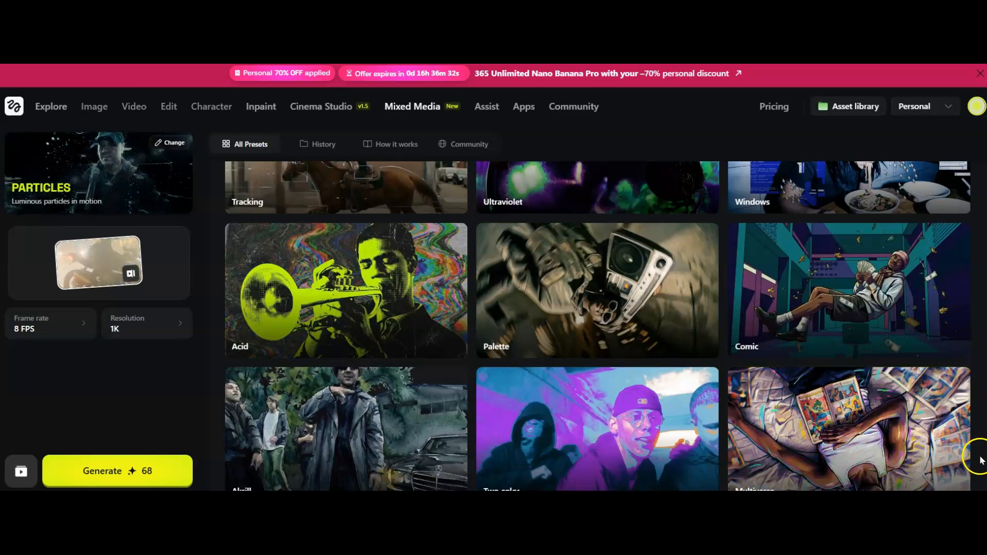
scroll(977, 457, "down", 2)
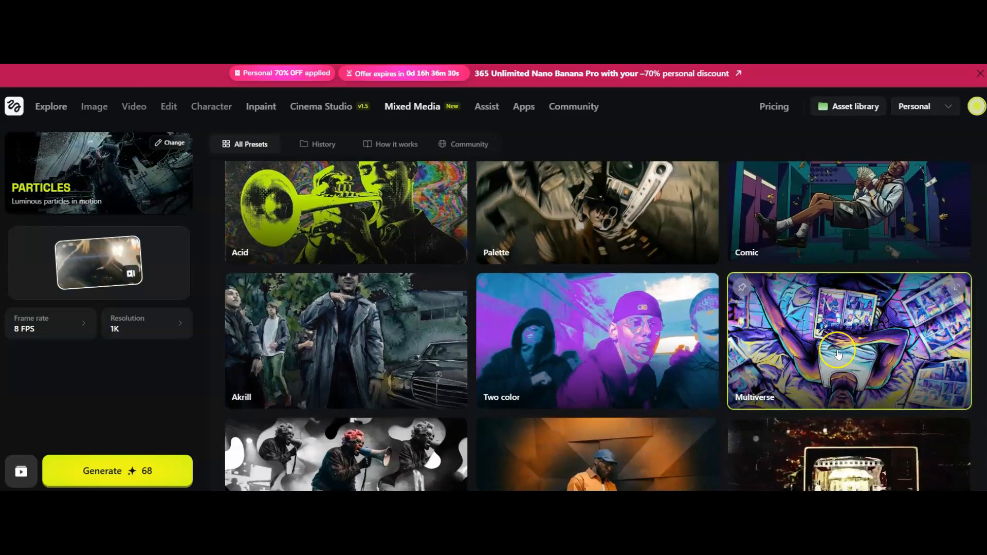
left_click(836, 357)
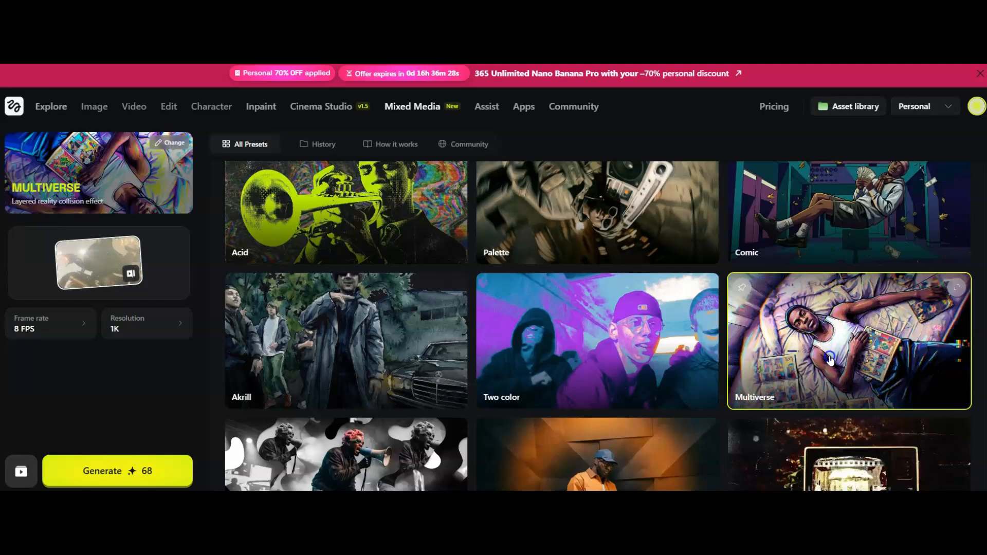
Step: Generate the motorcycle video with the Multiverse preset at 8 FPS and 1K, plus a preview of the effect
left_click(63, 191)
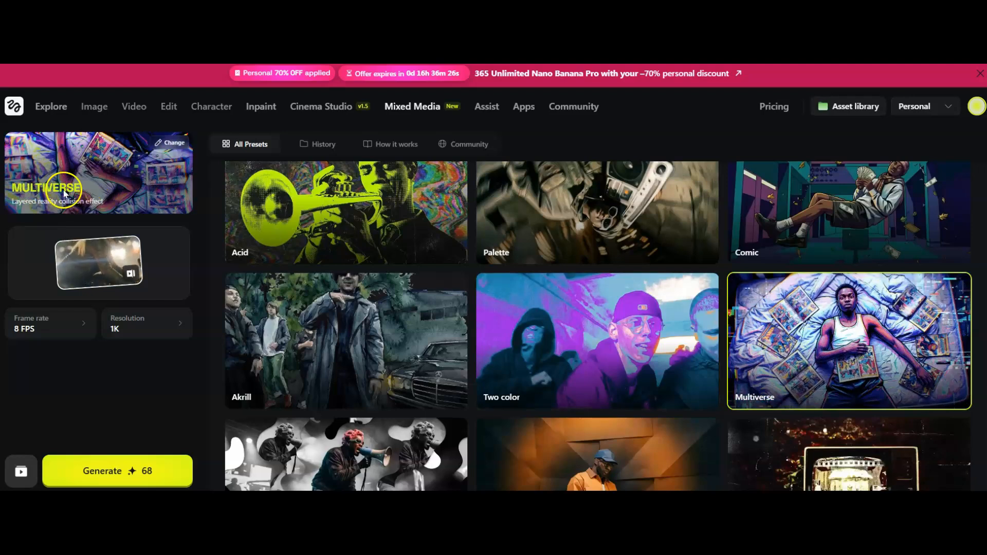
left_click(102, 479)
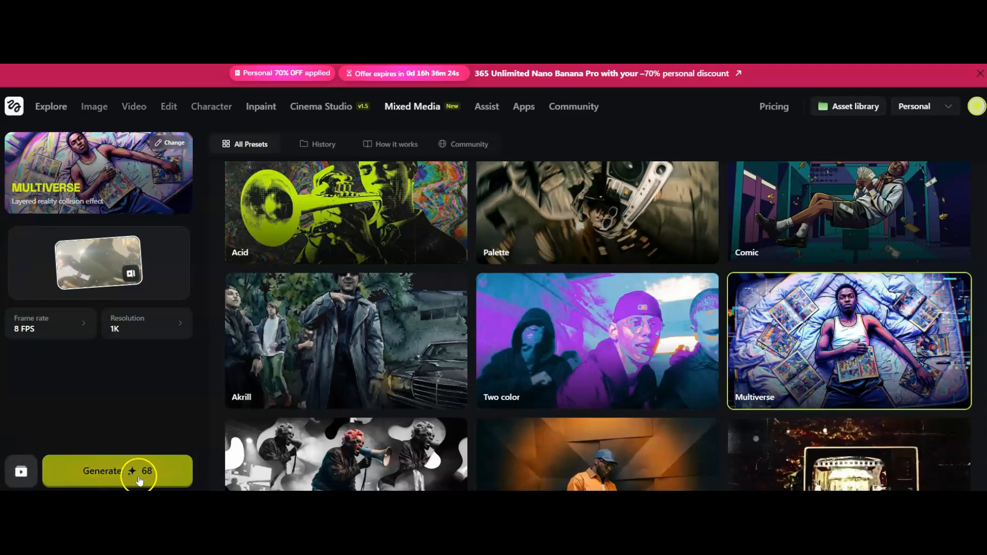
left_click(22, 473)
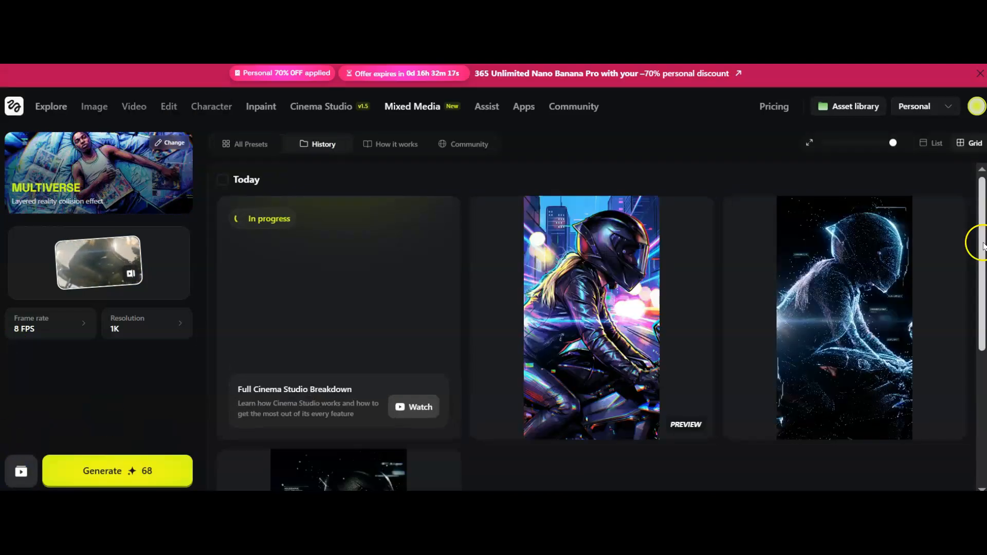
Step: Look through the Mixed Media history, viewing the Particles motorcycle video and the finished Multiverse version
scroll(977, 252, "down", 1)
mouse_move(581, 238)
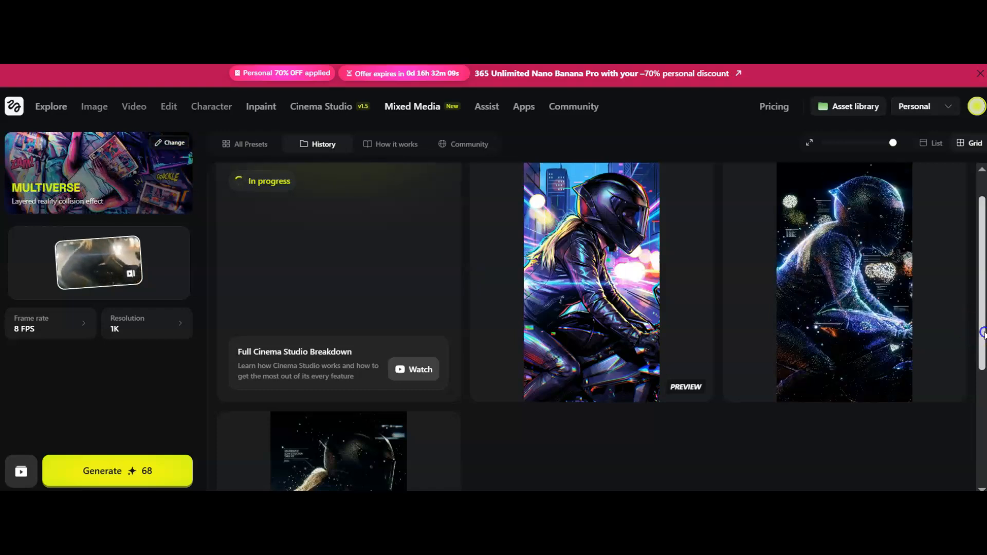
scroll(983, 332, "down", 3)
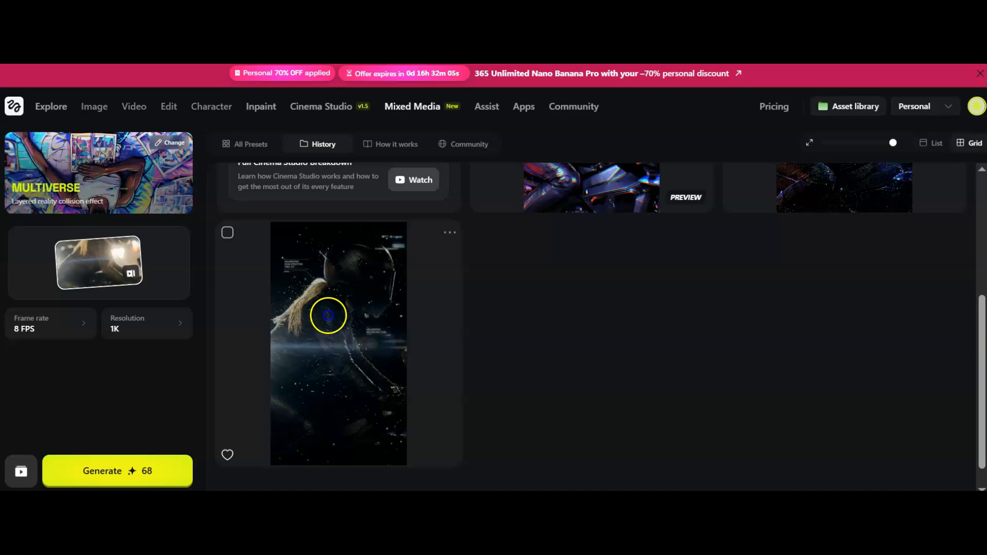
left_click_drag(980, 394, 981, 276)
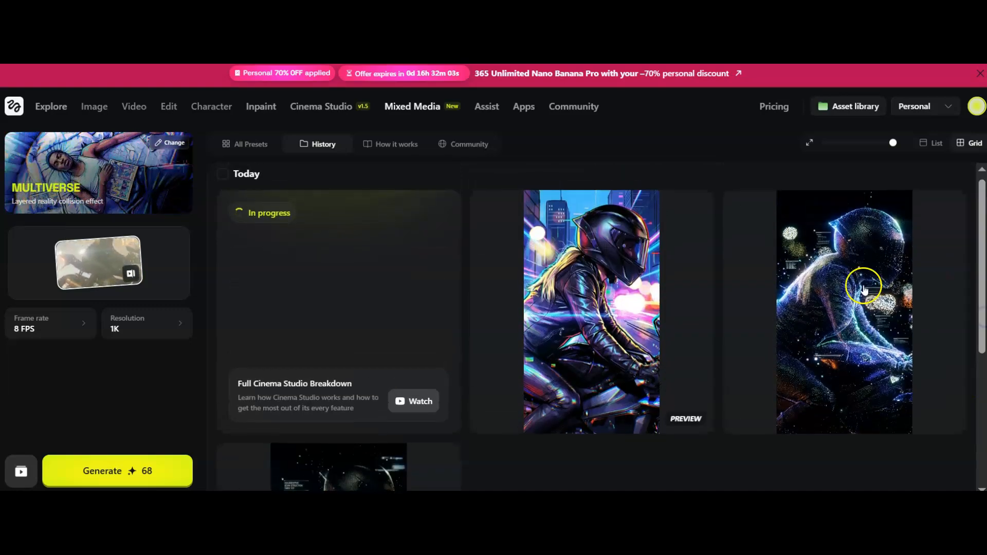
left_click(857, 287)
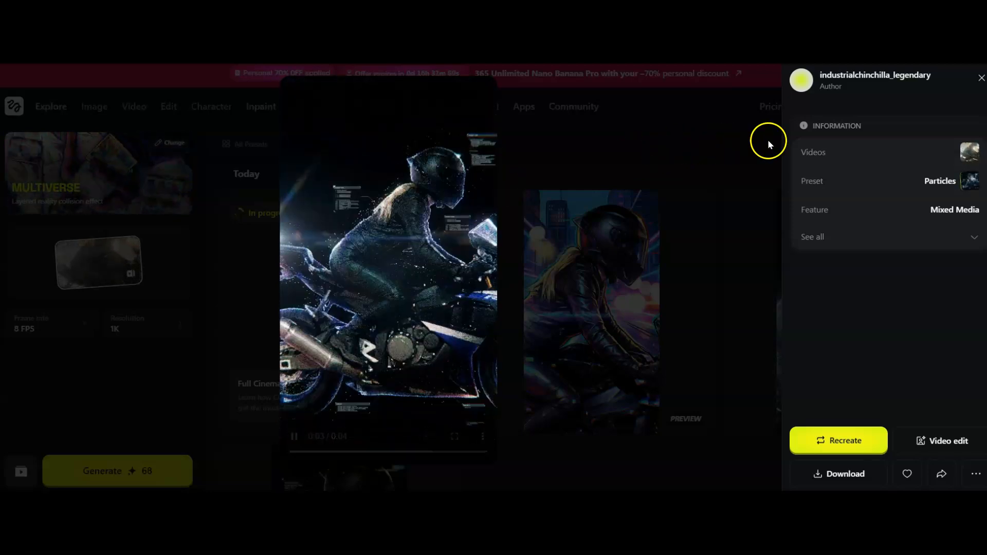
left_click(980, 79)
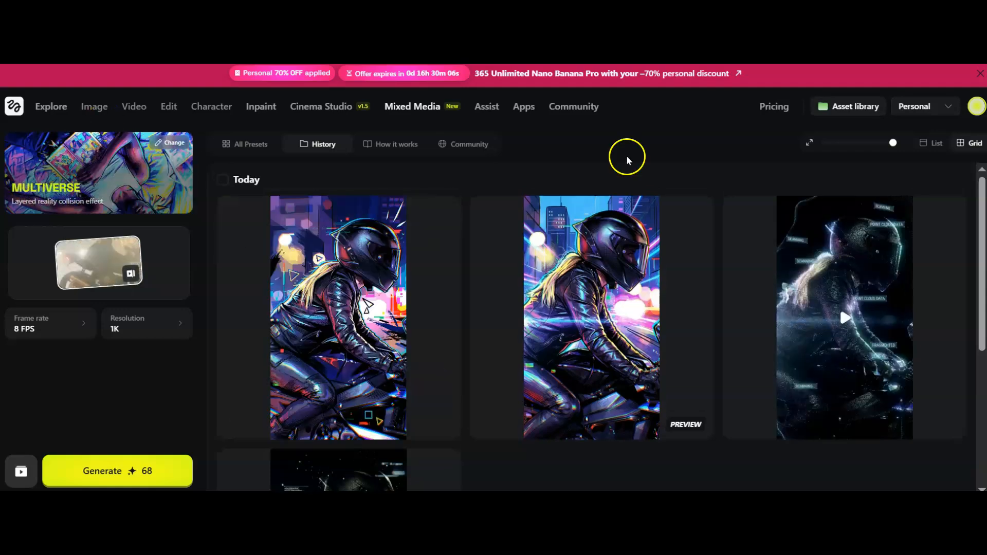
mouse_move(346, 329)
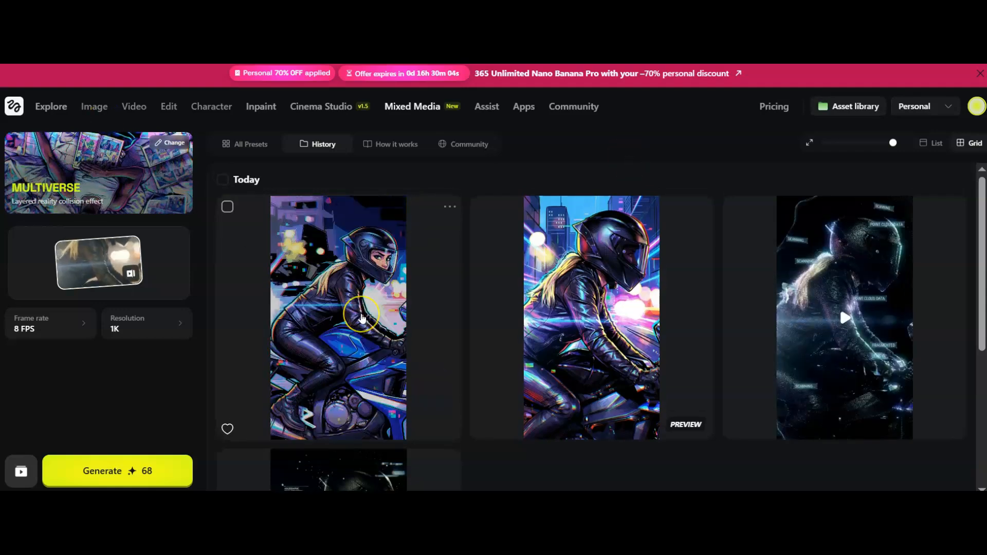
left_click(337, 282)
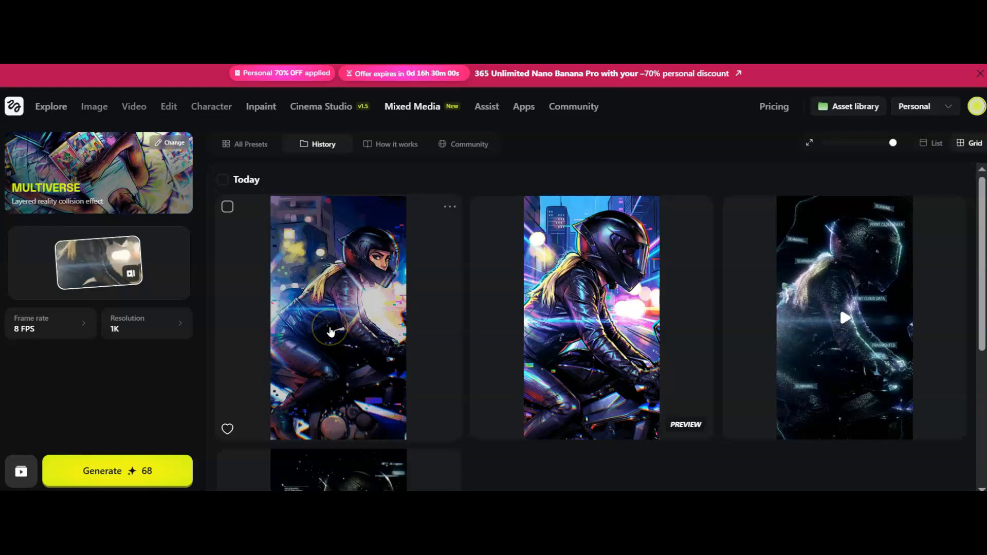